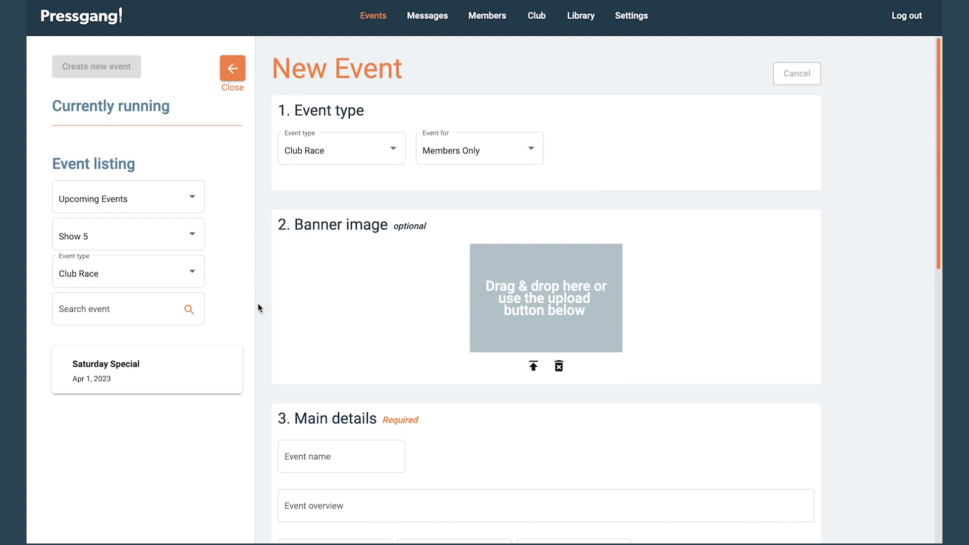
# Step: Open the Saturday Special event's results entry and select the Open fleet
pyautogui.click(198, 372)
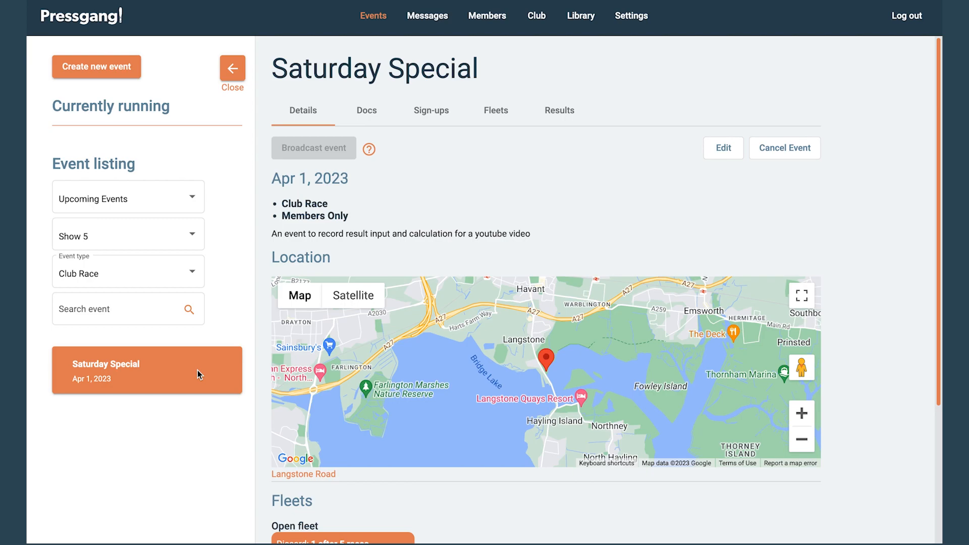
pyautogui.click(564, 111)
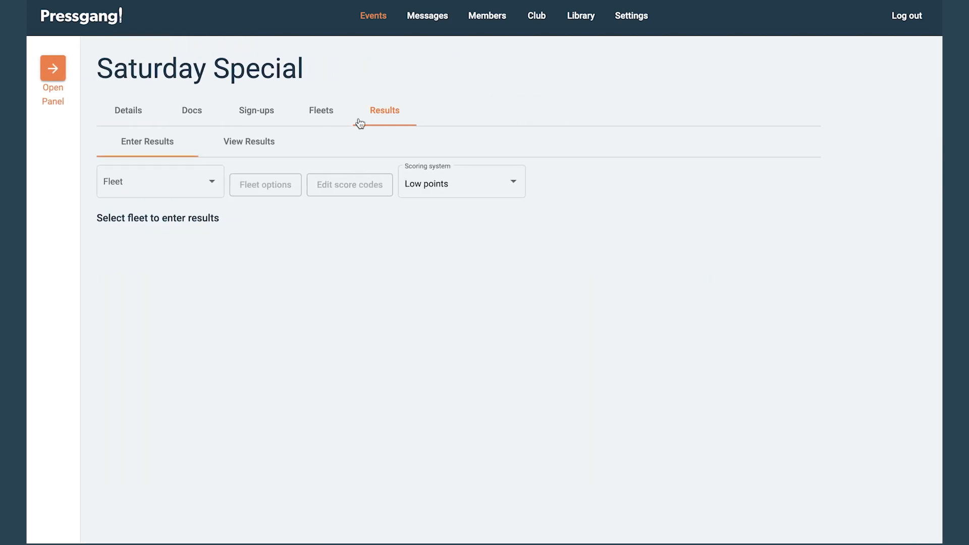
pyautogui.click(212, 184)
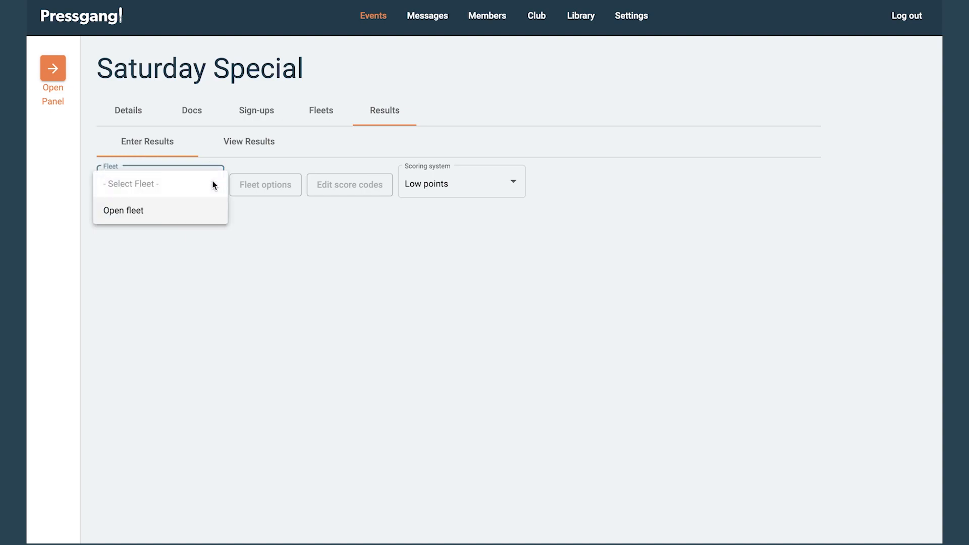
pyautogui.click(143, 211)
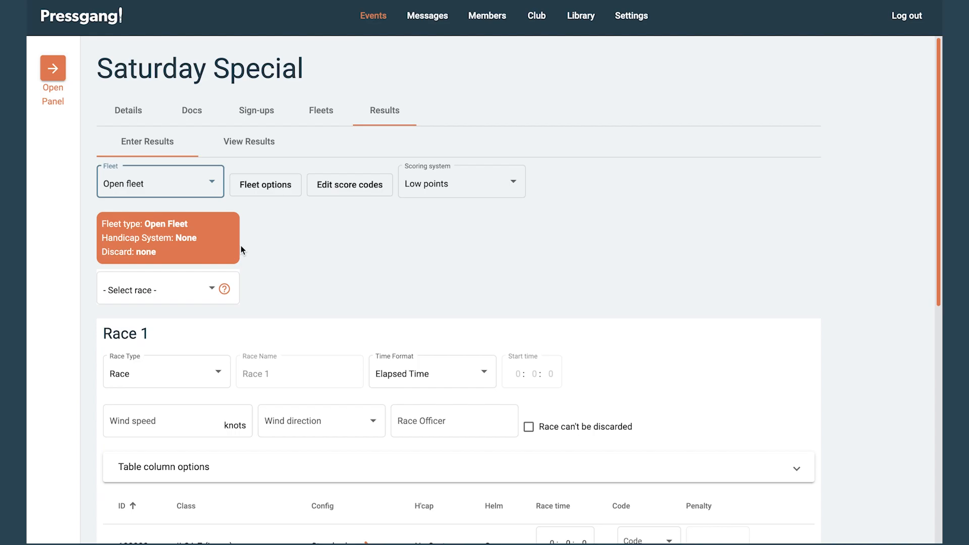
# Step: In the fleet options, set the handicap system to PY with club overrides enabled, and add a discard of 1 after 5 races
pyautogui.click(274, 191)
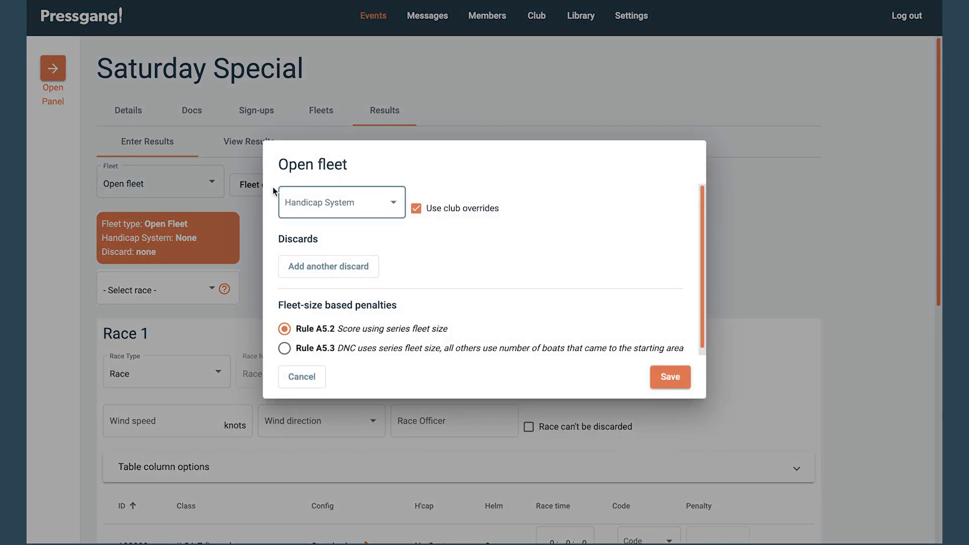
pyautogui.click(395, 207)
pyautogui.moveTo(414, 225)
pyautogui.mouseDown()
pyautogui.moveTo(420, 310)
pyautogui.moveTo(417, 211)
pyautogui.mouseUp()
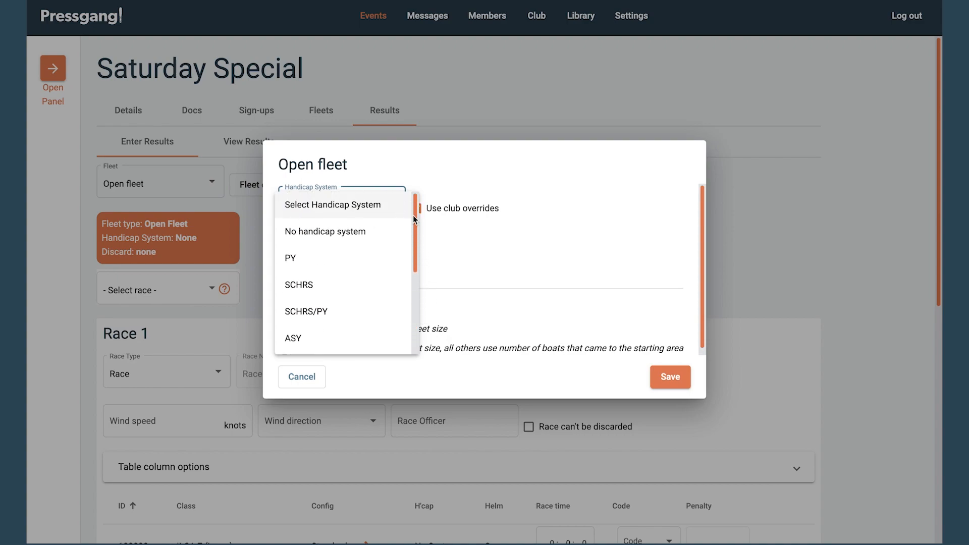
pyautogui.click(337, 266)
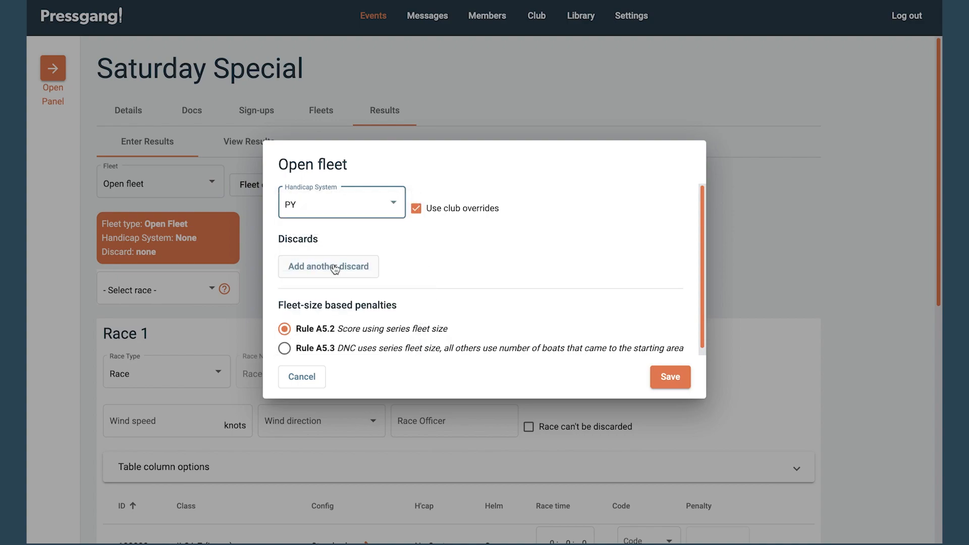
pyautogui.click(416, 210)
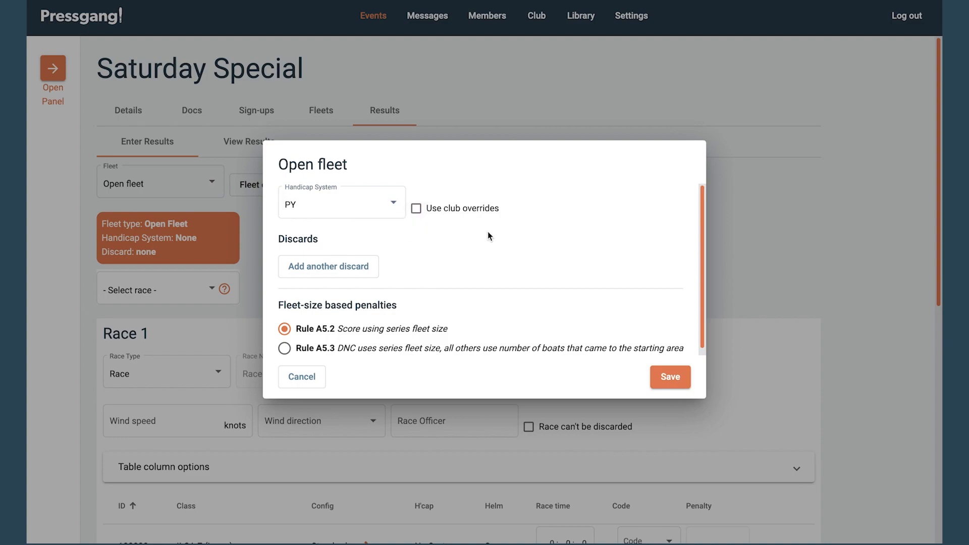
pyautogui.click(416, 209)
pyautogui.click(332, 269)
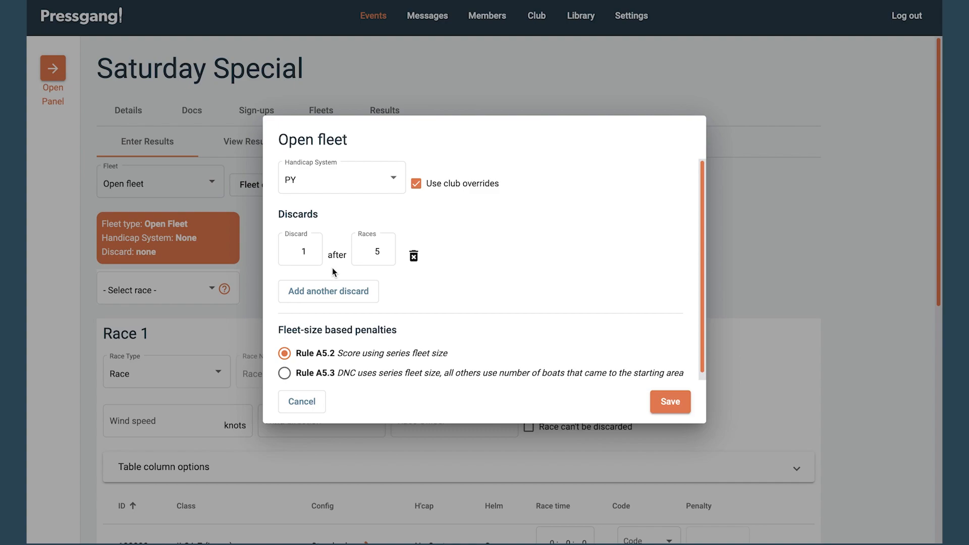
# Step: Try adding discards of 2 after 10 races and 3 after 11 races, and remove both
pyautogui.click(353, 293)
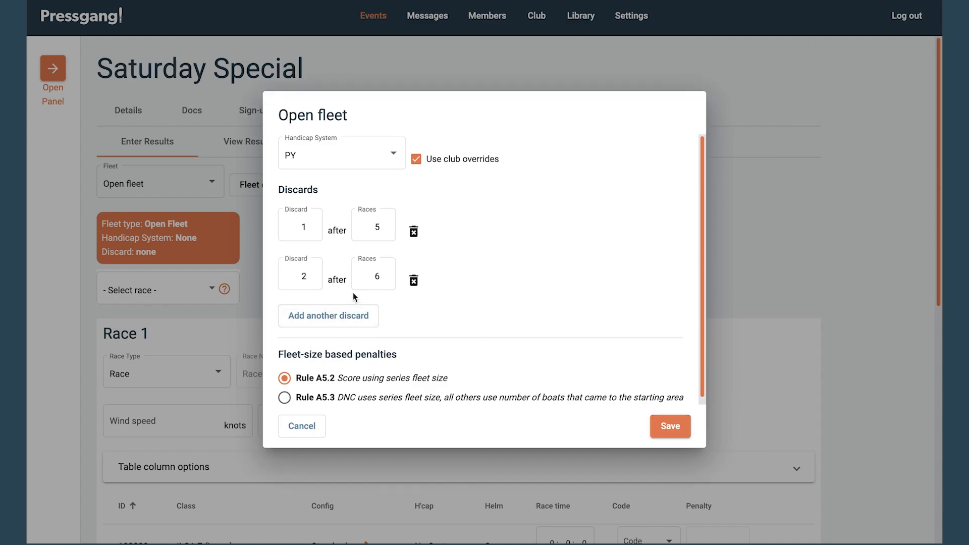
pyautogui.click(386, 275)
pyautogui.click(386, 275)
pyautogui.click(385, 275)
pyautogui.click(386, 275)
pyautogui.click(359, 318)
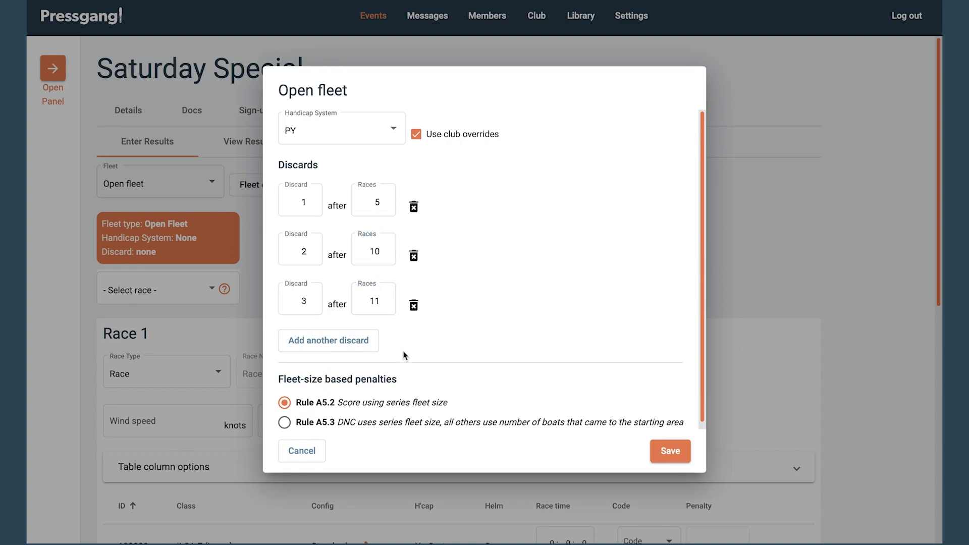
pyautogui.click(414, 307)
pyautogui.click(413, 282)
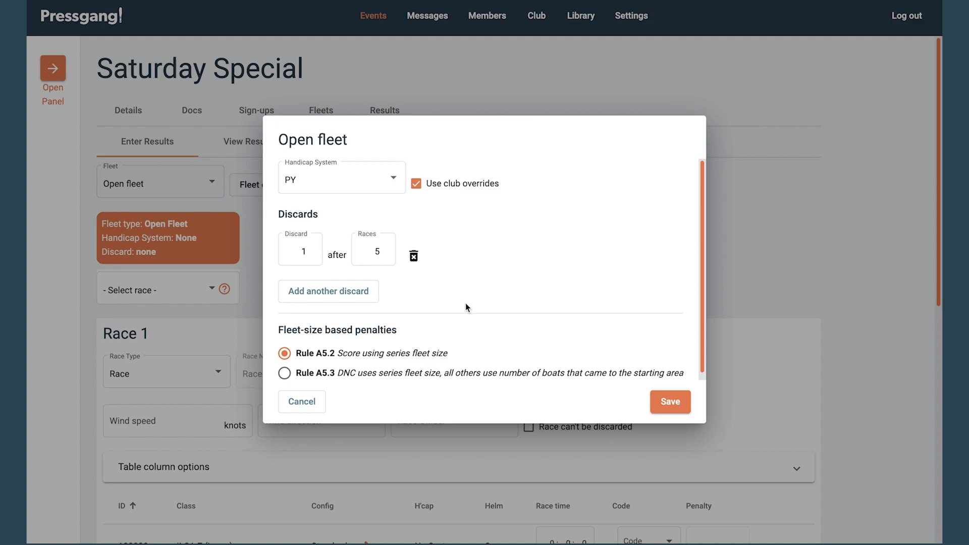
# Step: Use Rule A5.2 for the fleet-size based penalties and save the fleet options
pyautogui.click(285, 373)
pyautogui.click(284, 353)
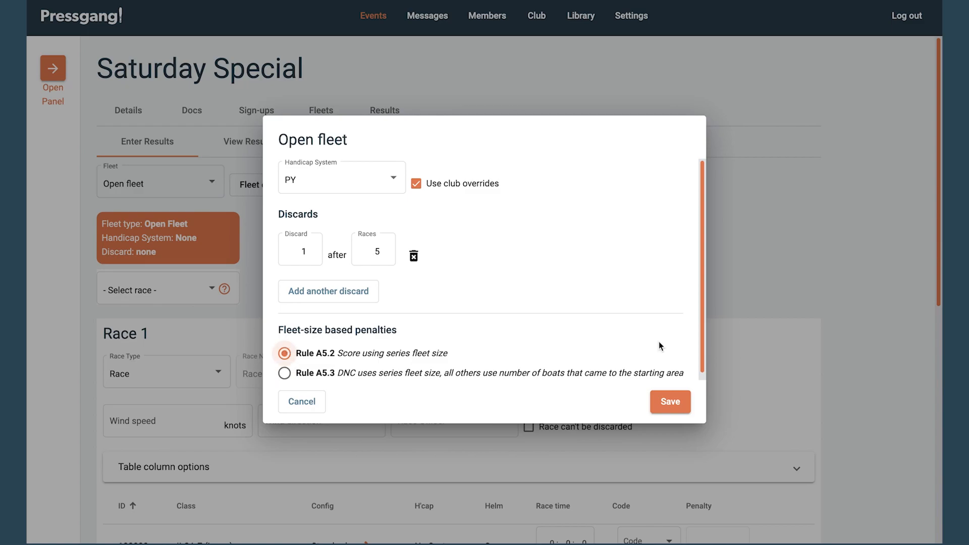
pyautogui.click(666, 401)
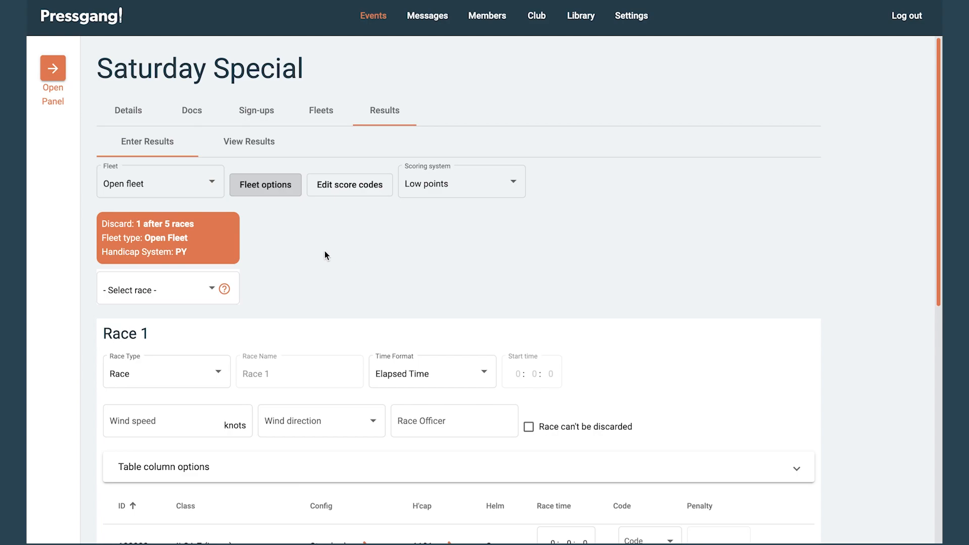
# Step: Review the score codes along with the BFD edit form and the blank new-code form, and leave without saving changes
pyautogui.click(362, 190)
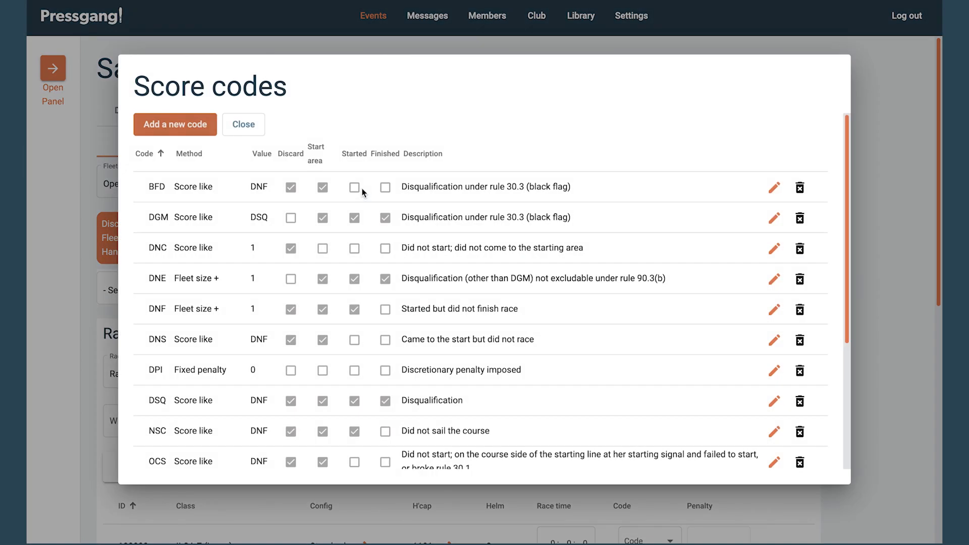
pyautogui.click(774, 189)
pyautogui.click(606, 372)
pyautogui.click(177, 126)
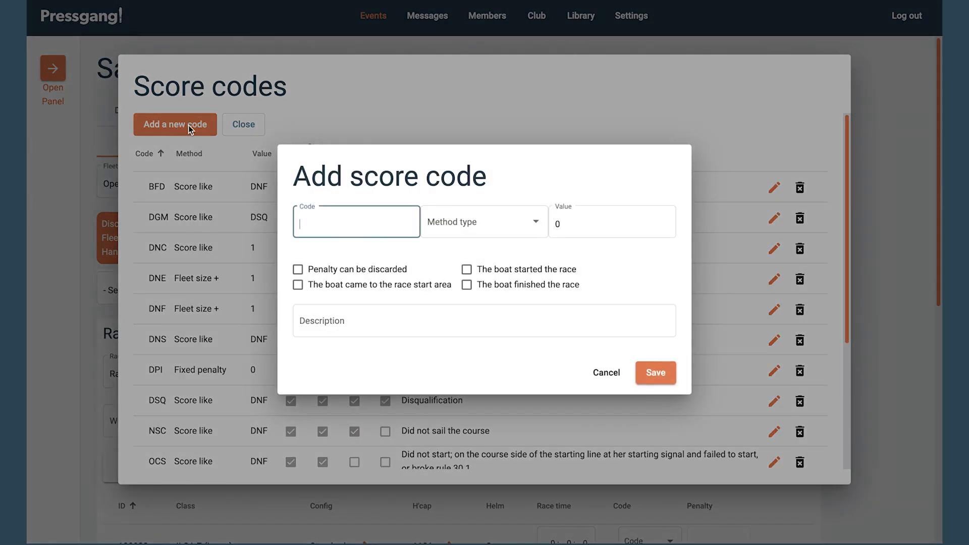
pyautogui.click(608, 375)
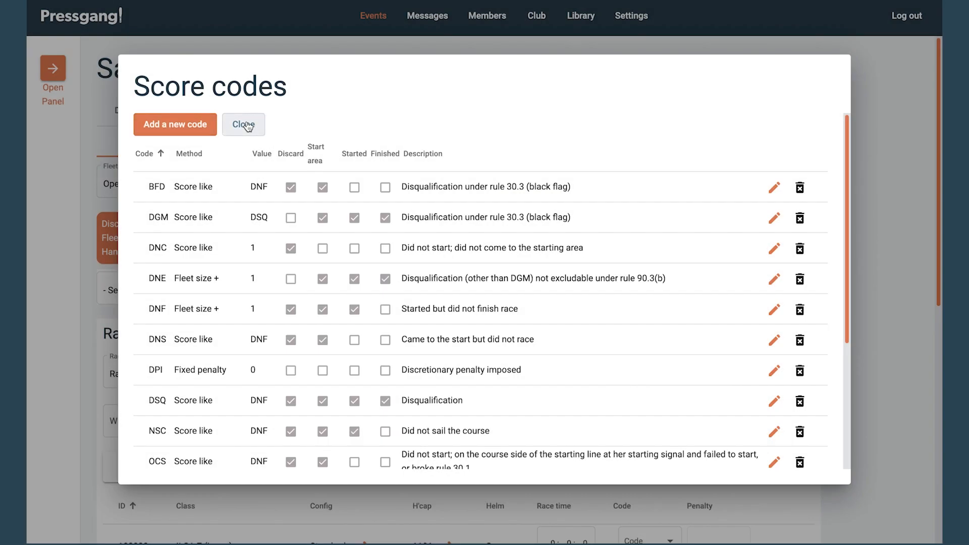
pyautogui.click(245, 124)
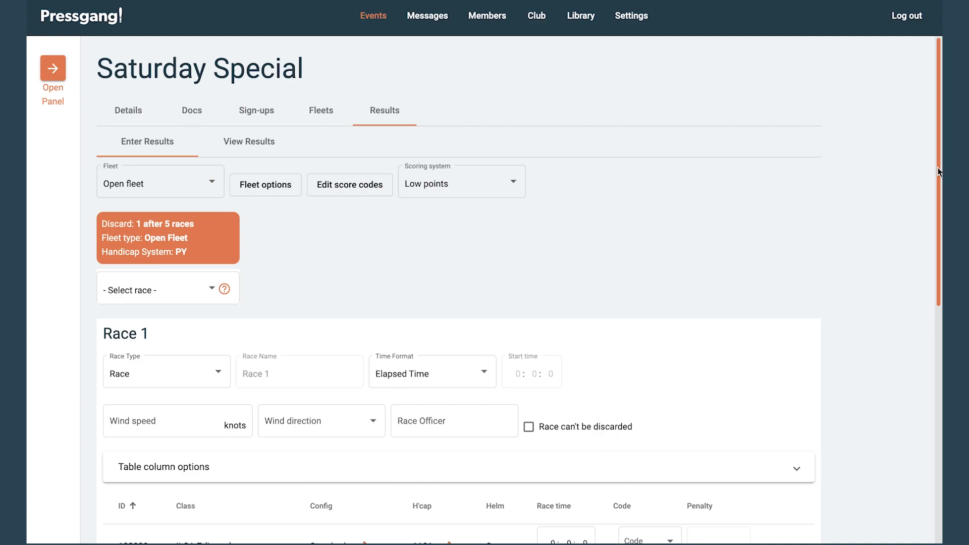
# Step: Examine the available scoring systems and the help for the race selector
pyautogui.click(514, 184)
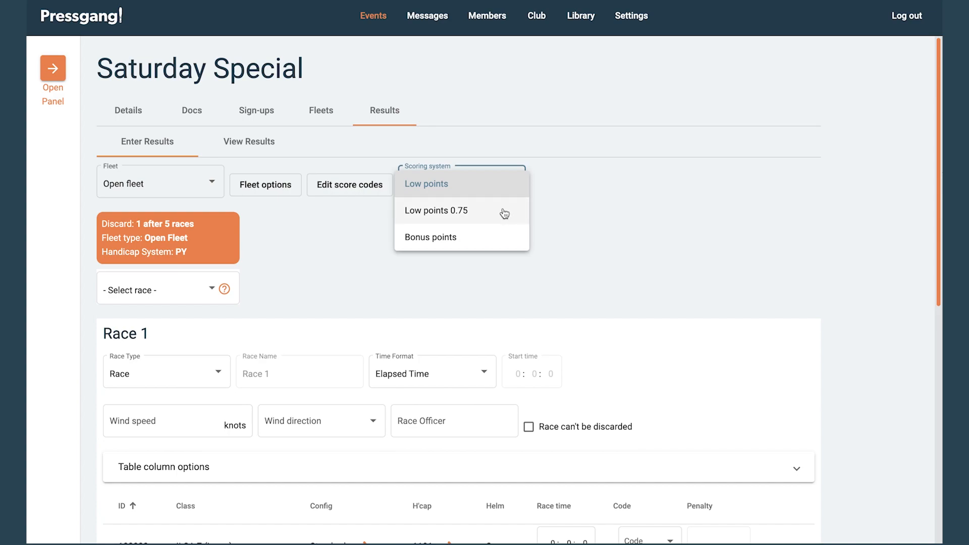
pyautogui.moveTo(931, 169); pyautogui.dragTo(935, 281)
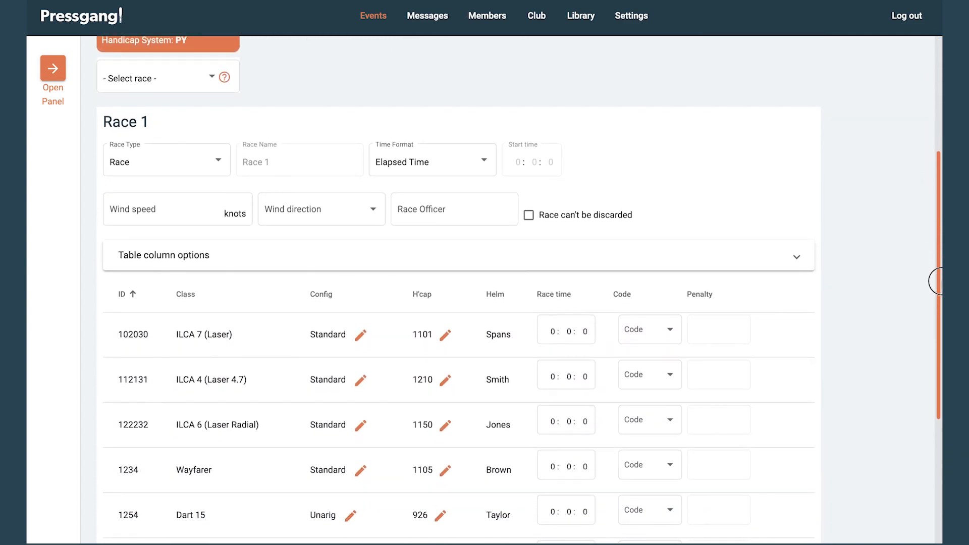
pyautogui.moveTo(224, 81)
# Step: Try the Practice Race, Abandoned Race and Medal Race types on Race 1, and set the type back to Race
pyautogui.click(220, 162)
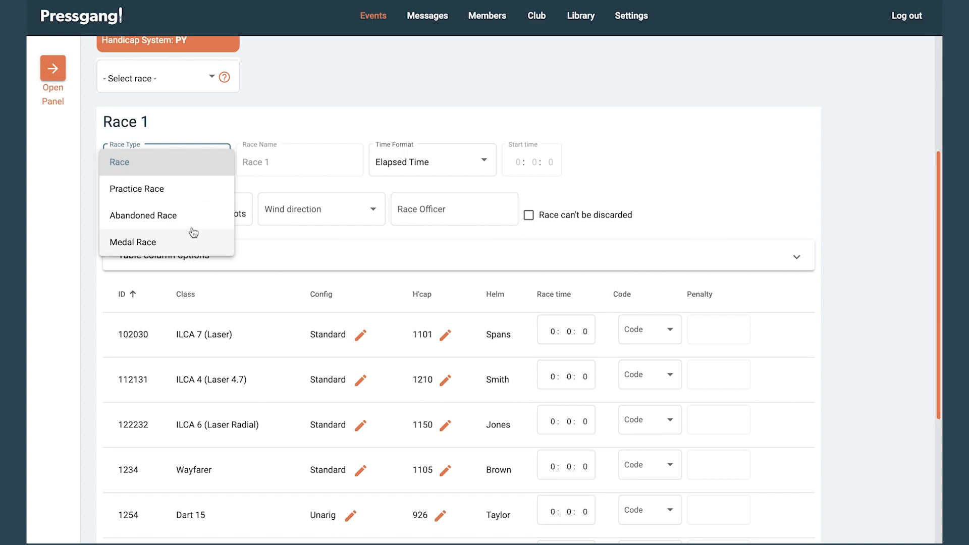
pyautogui.click(171, 197)
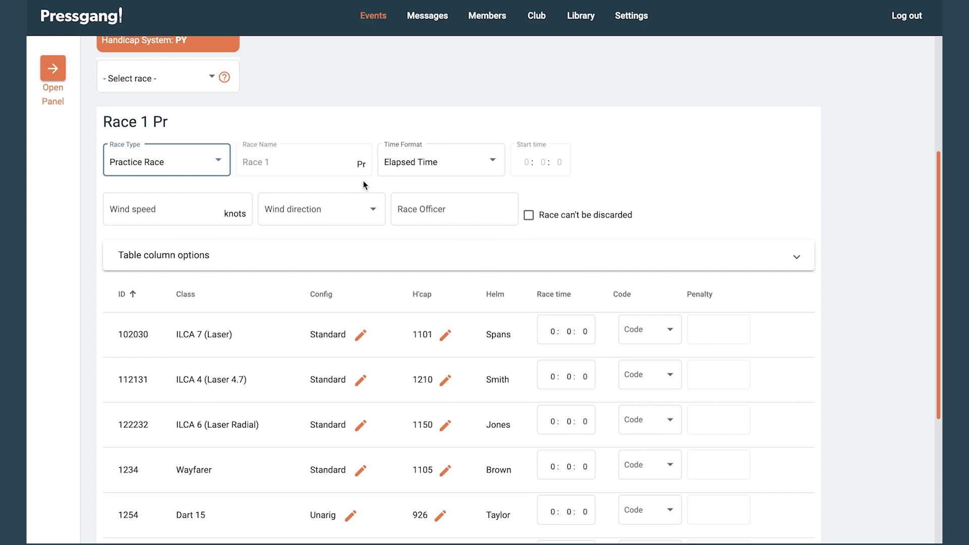
pyautogui.click(218, 163)
pyautogui.click(194, 190)
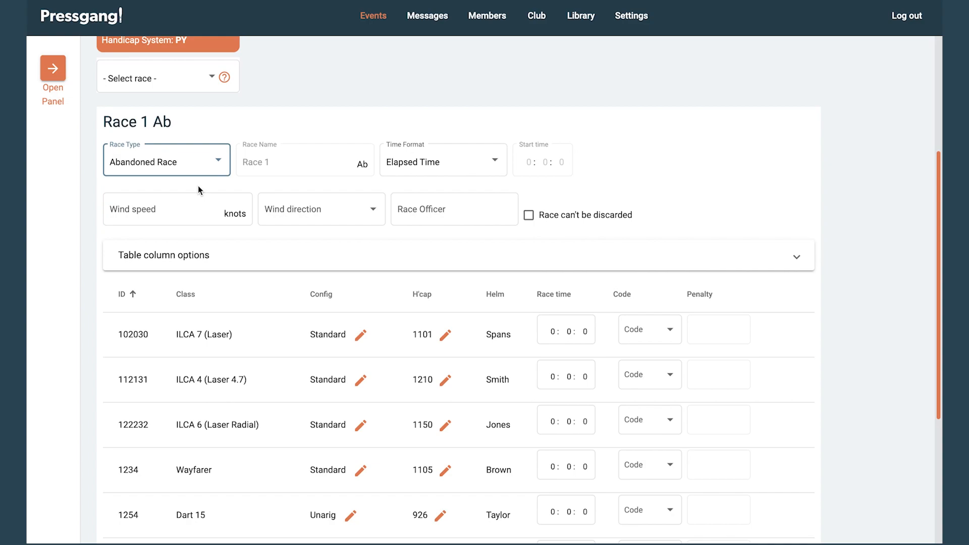
pyautogui.click(223, 162)
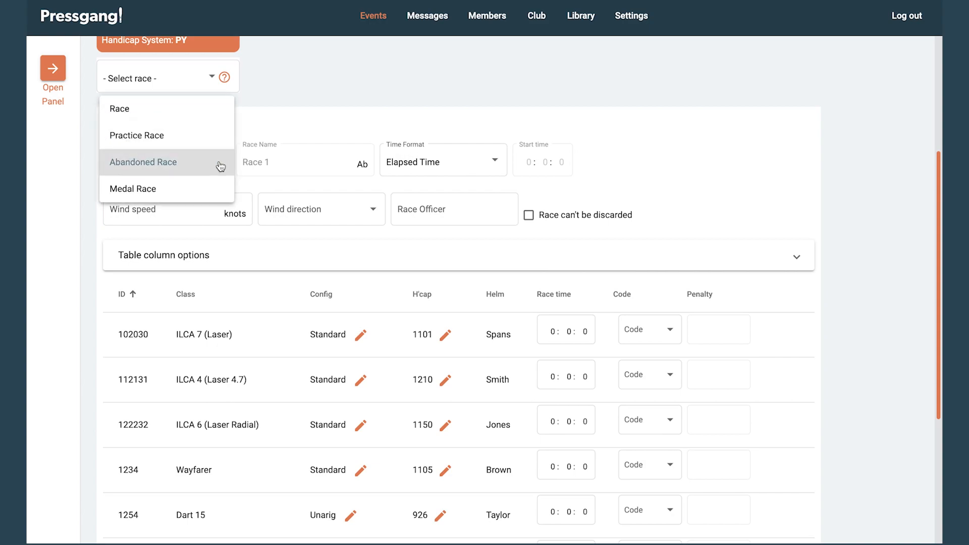
pyautogui.click(187, 186)
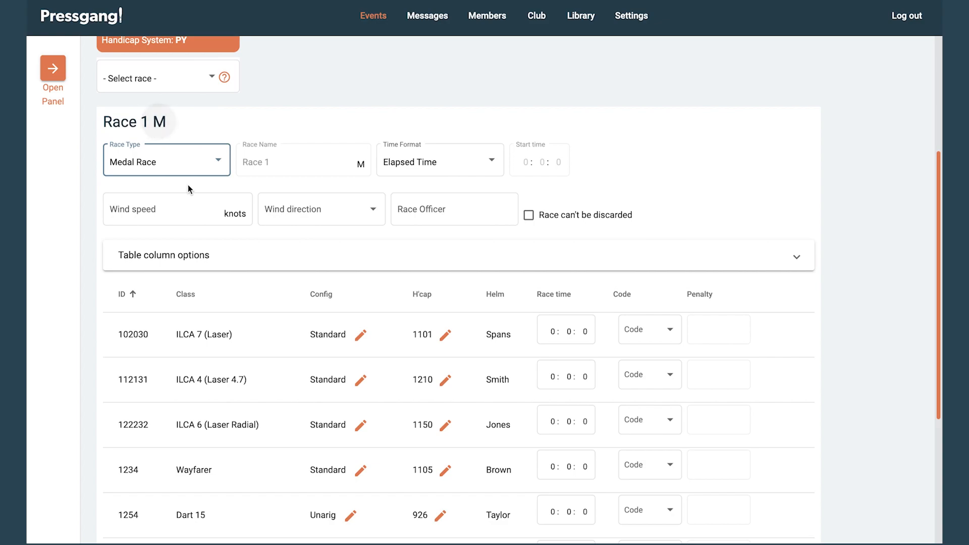
pyautogui.click(218, 163)
pyautogui.click(133, 88)
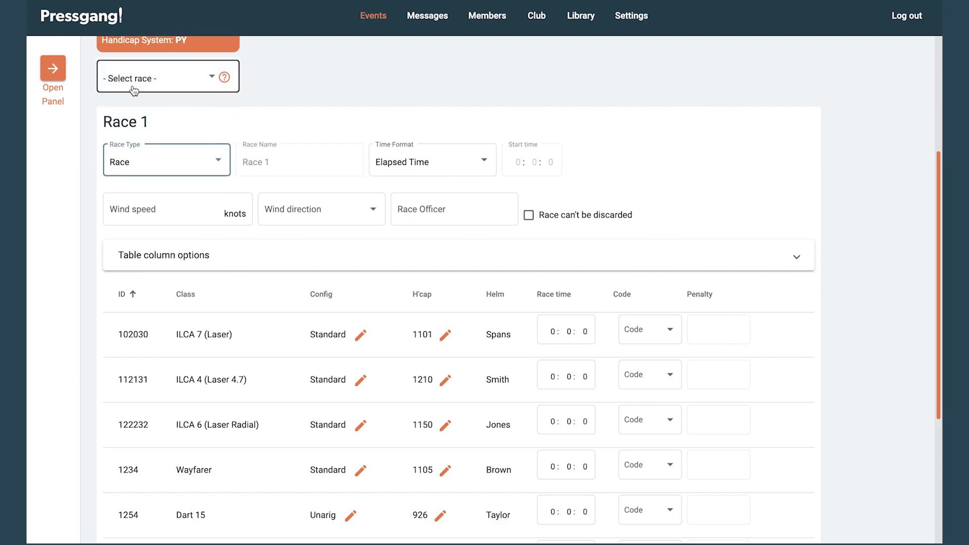
# Step: Try the Position time format for Race 1 and check the position entry fields in the results table
pyautogui.click(485, 167)
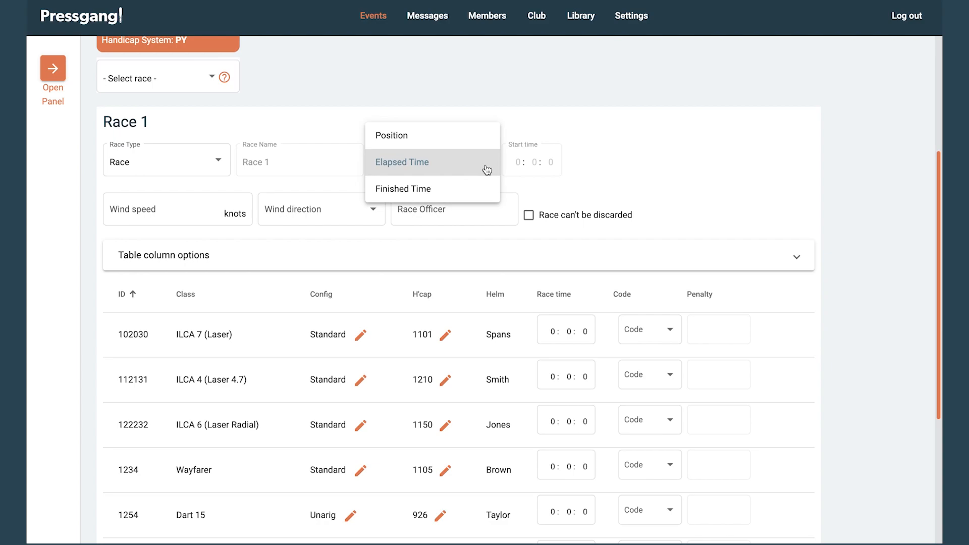
pyautogui.click(429, 140)
pyautogui.click(558, 329)
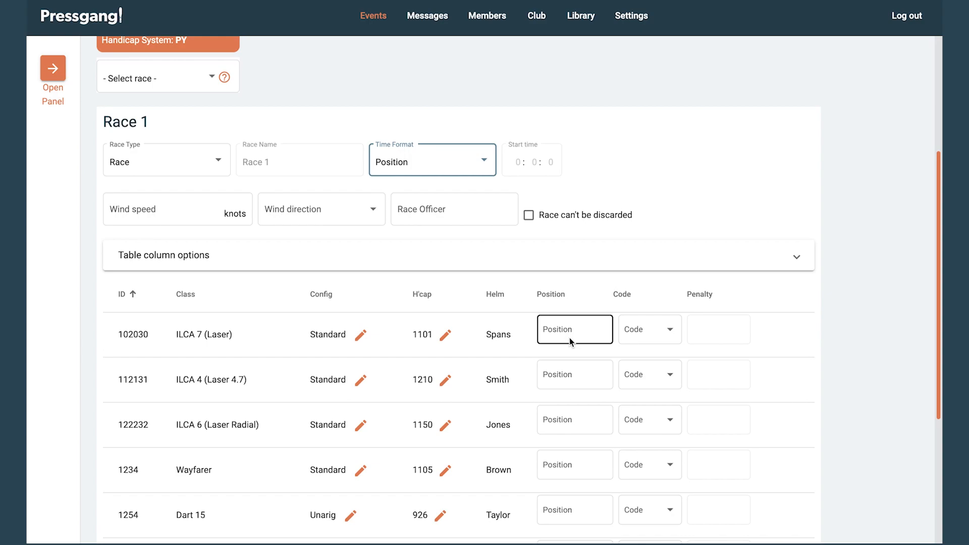
# Step: Enter a 13:30 start time for Race 1 under the Finished Time format, and set the time format back to Elapsed Time
pyautogui.click(486, 163)
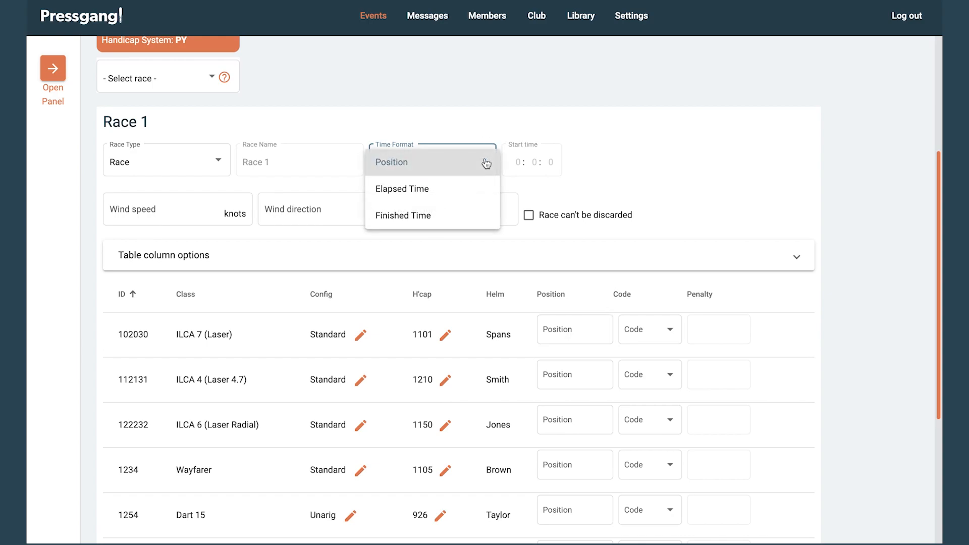
pyautogui.click(428, 214)
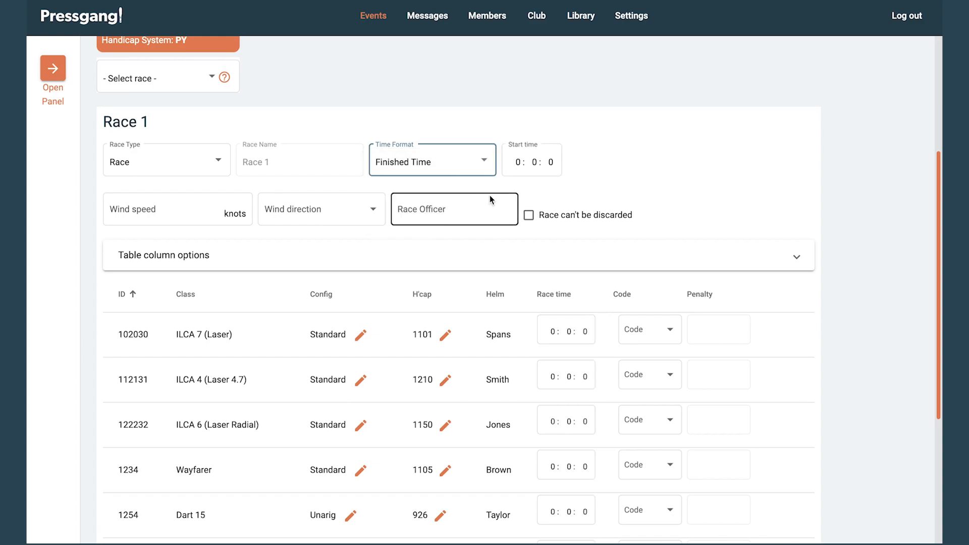
pyautogui.click(524, 167)
pyautogui.write('1330')
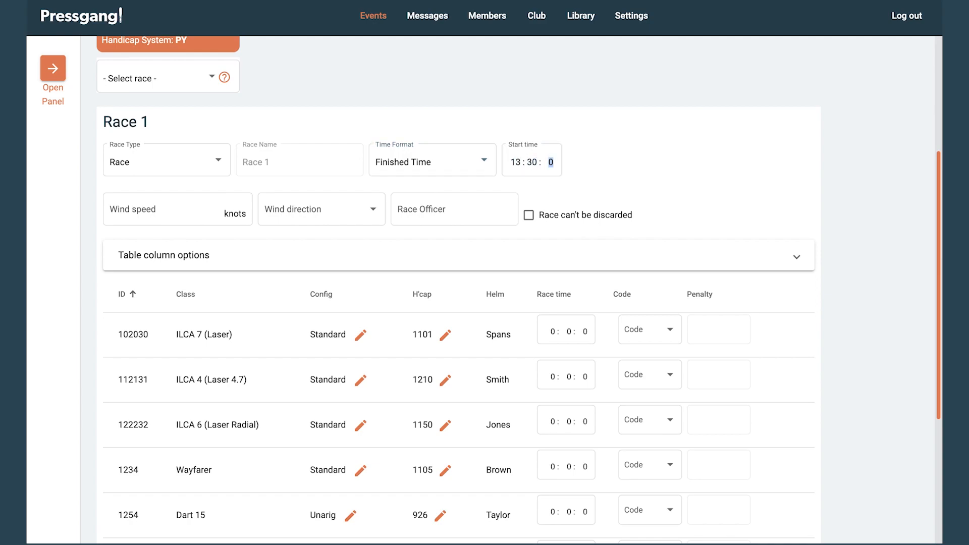
pyautogui.click(616, 182)
pyautogui.click(485, 159)
pyautogui.click(417, 135)
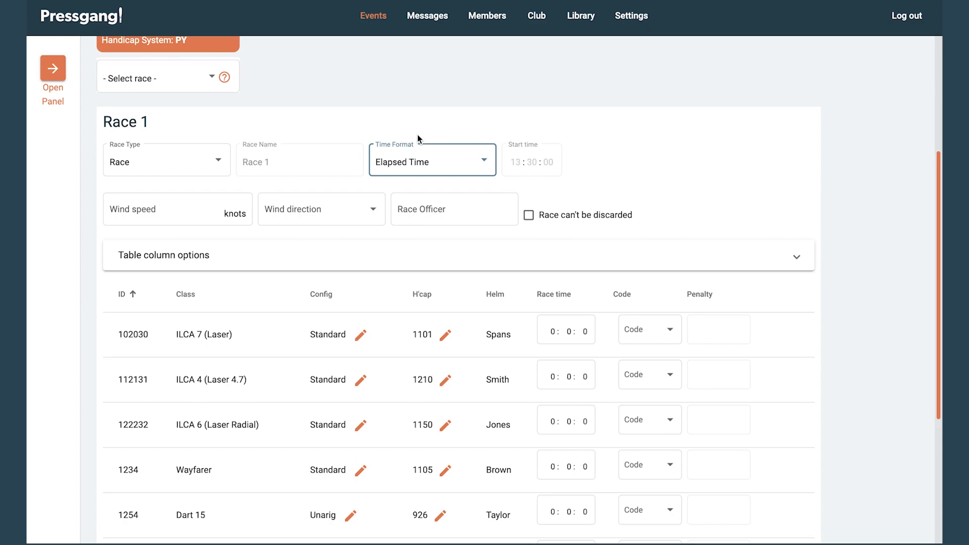
# Step: Record Race 1's wind speed as 10 knots and its wind direction as North
pyautogui.click(182, 209)
pyautogui.write('10')
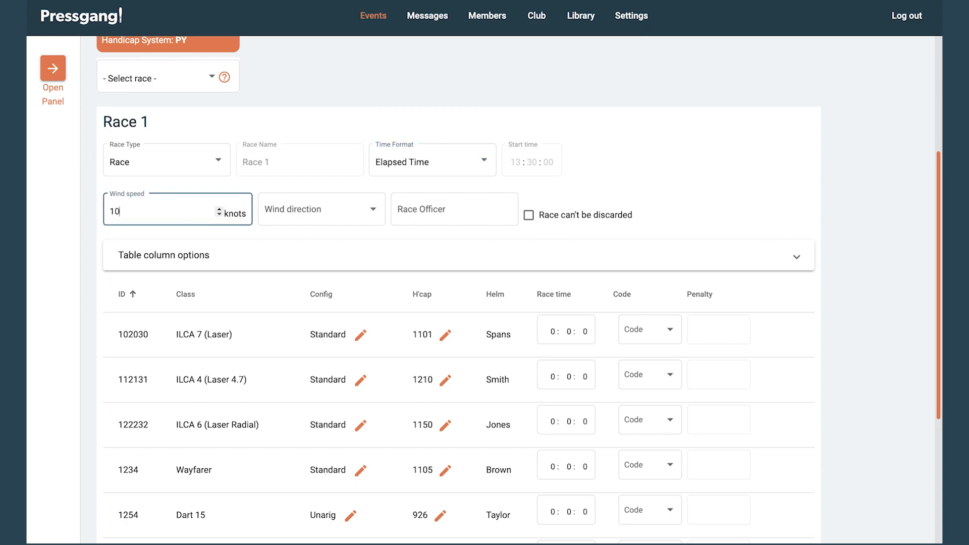
pyautogui.click(371, 213)
pyautogui.click(329, 218)
# Step: Enter the race officer's full name for Race 1 and mark the race as one that can't be discarded
pyautogui.press('Tab')
pyautogui.write('J')
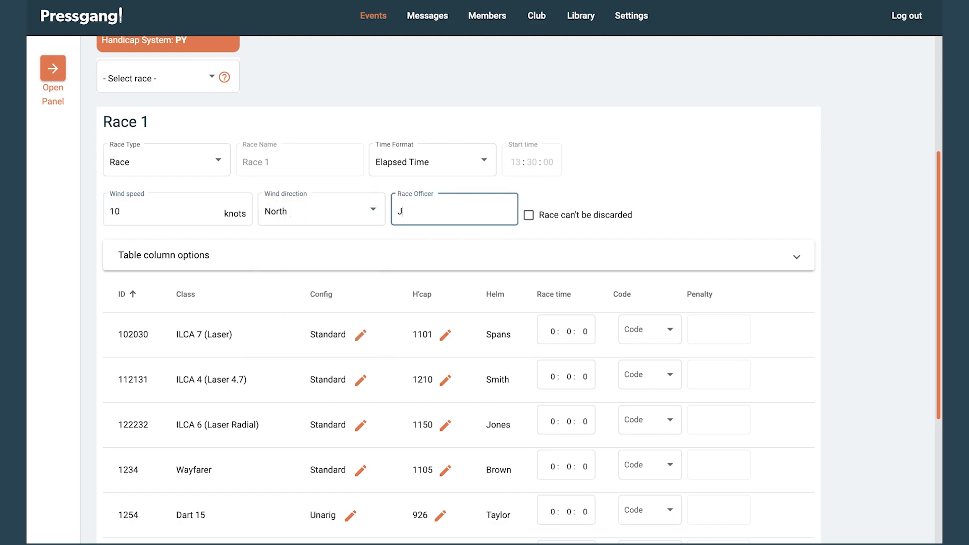
pyautogui.write('ane Smith')
pyautogui.click(528, 216)
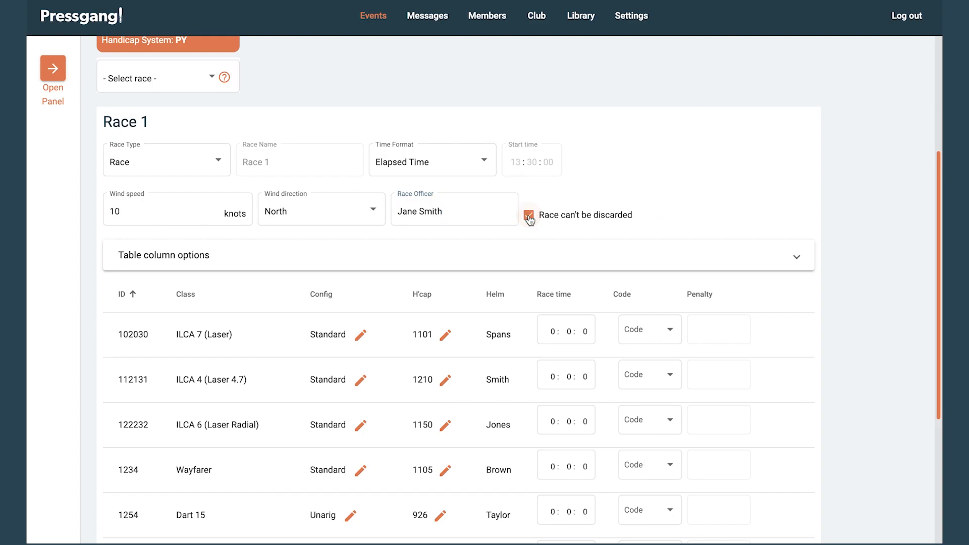
# Step: Clear the setting that prevents Race 1 from being discarded
pyautogui.click(537, 216)
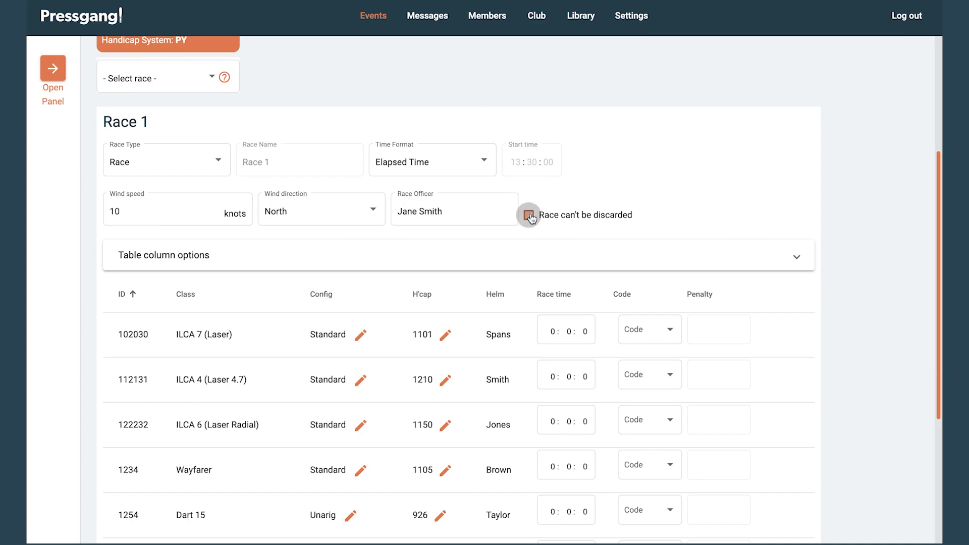
# Step: Try the helm first name column in the results table and hide the helm name, handicap, config and class columns
pyautogui.click(797, 258)
pyautogui.click(365, 289)
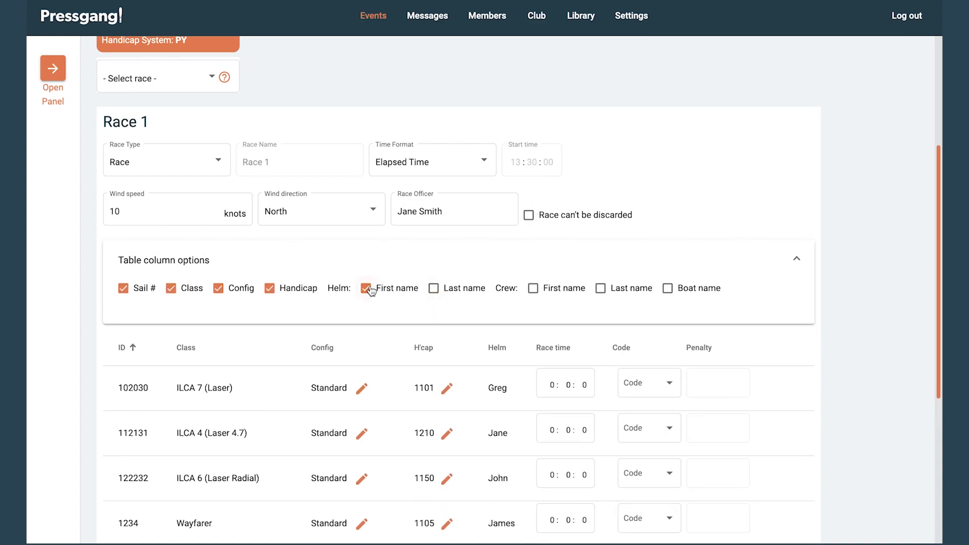
pyautogui.click(366, 289)
pyautogui.click(268, 288)
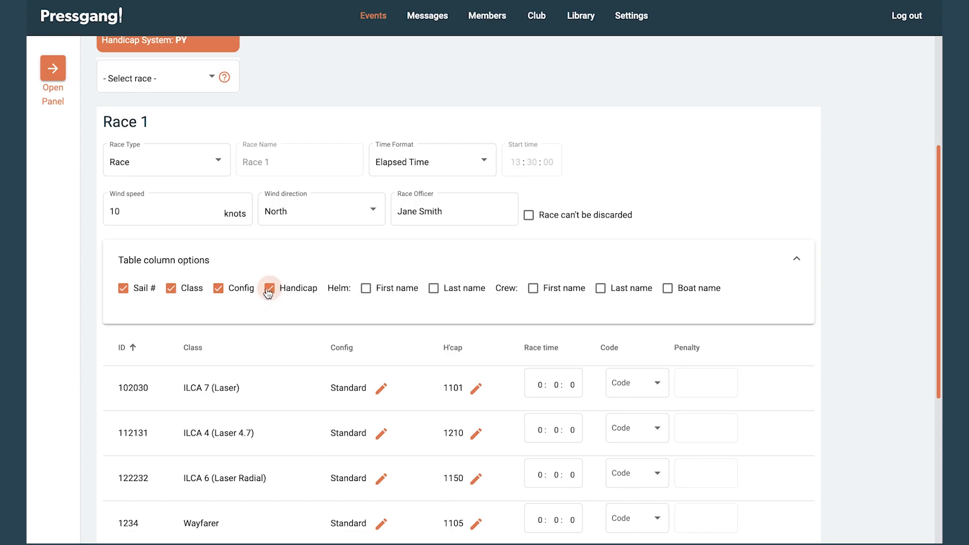
pyautogui.click(219, 288)
pyautogui.click(172, 290)
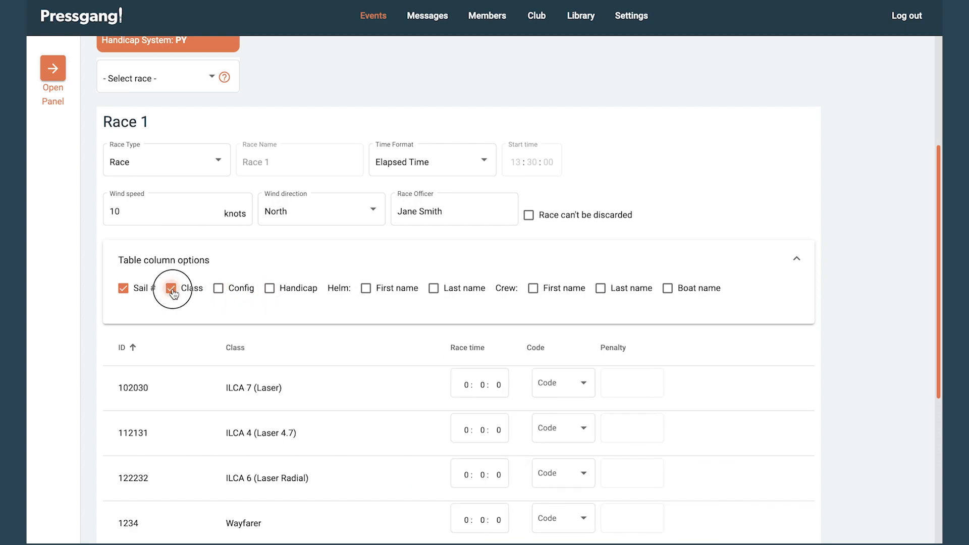
# Step: Show the class, config, handicap and helm last name columns again, and close the table column options
pyautogui.click(171, 289)
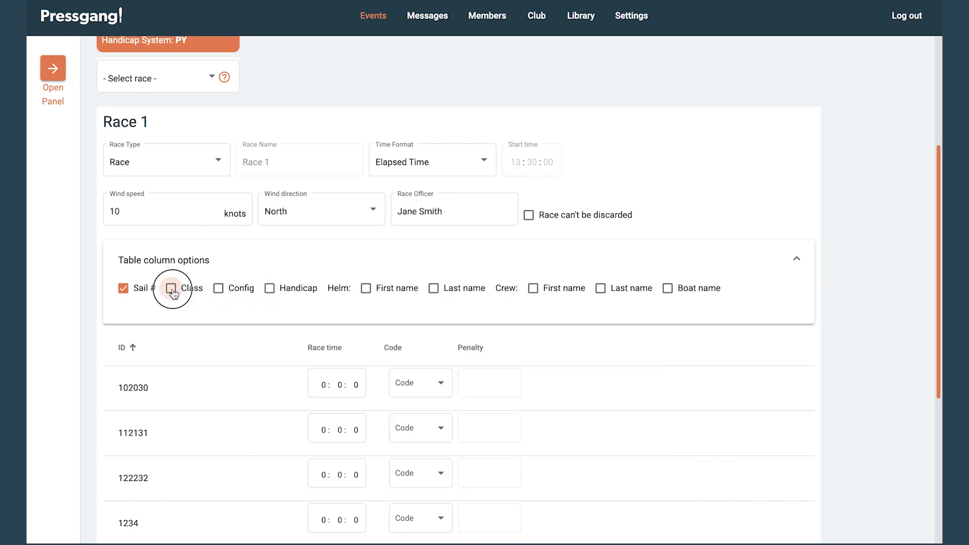
pyautogui.click(219, 289)
pyautogui.click(269, 288)
pyautogui.click(434, 288)
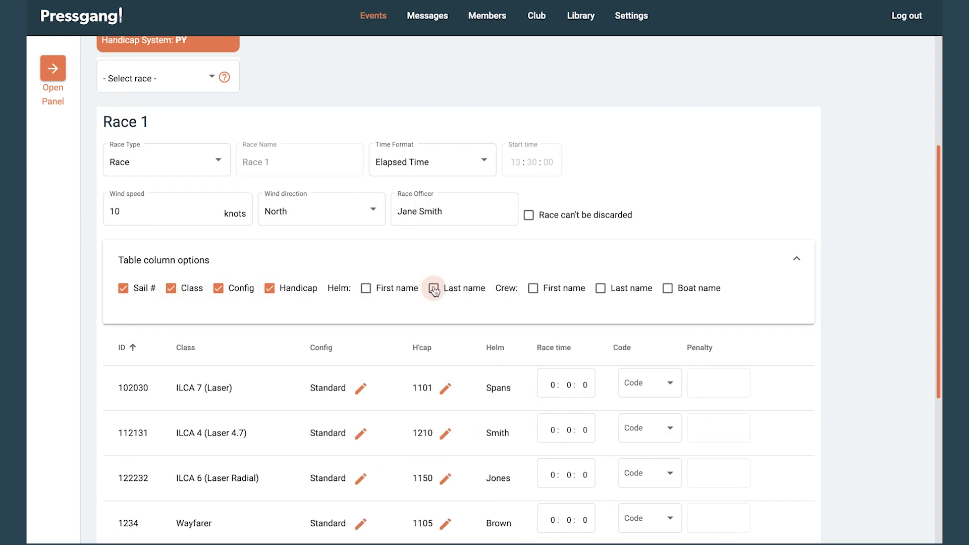
pyautogui.click(796, 259)
# Step: Change the Dart 15's configuration to Sport solo in the Race 1 results table
pyautogui.moveTo(939, 194); pyautogui.dragTo(931, 300)
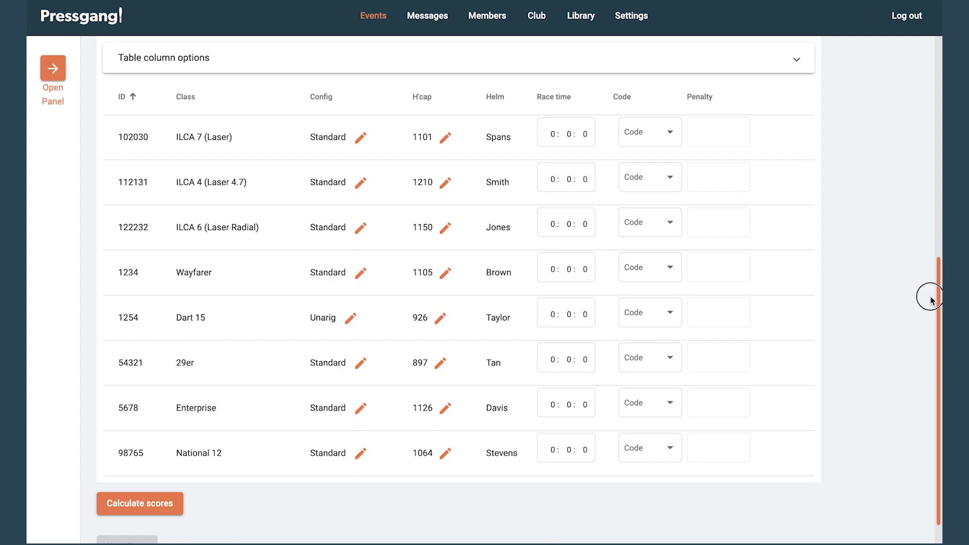
pyautogui.click(350, 318)
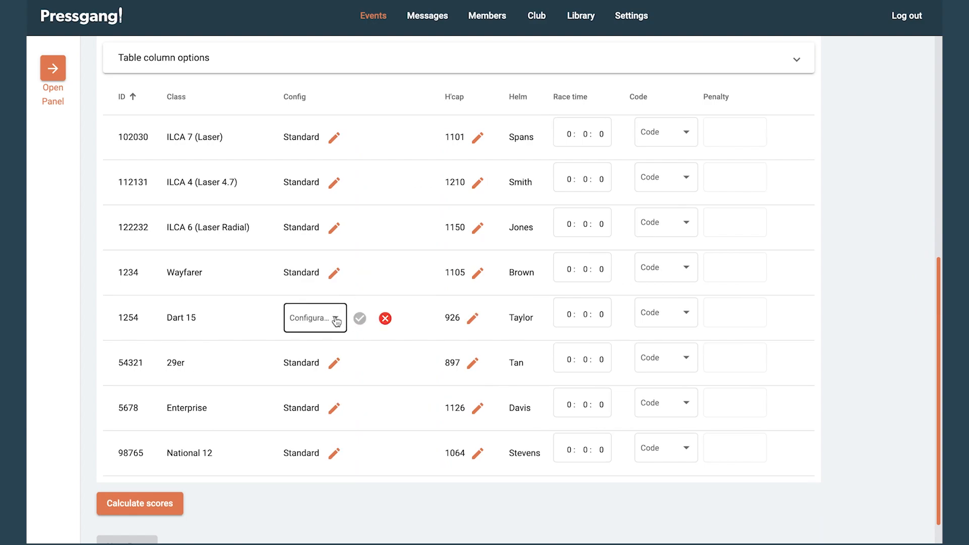
pyautogui.click(336, 321)
pyautogui.click(304, 342)
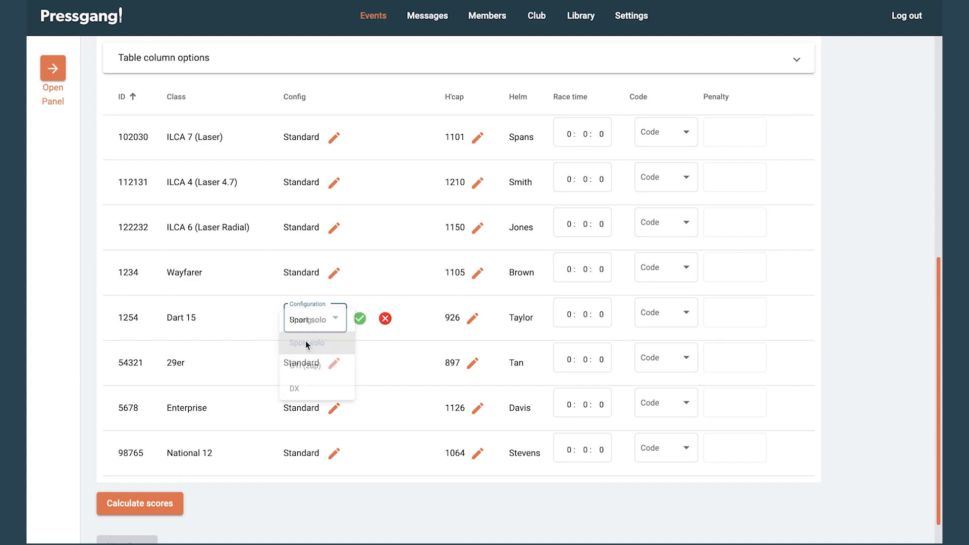
pyautogui.click(359, 319)
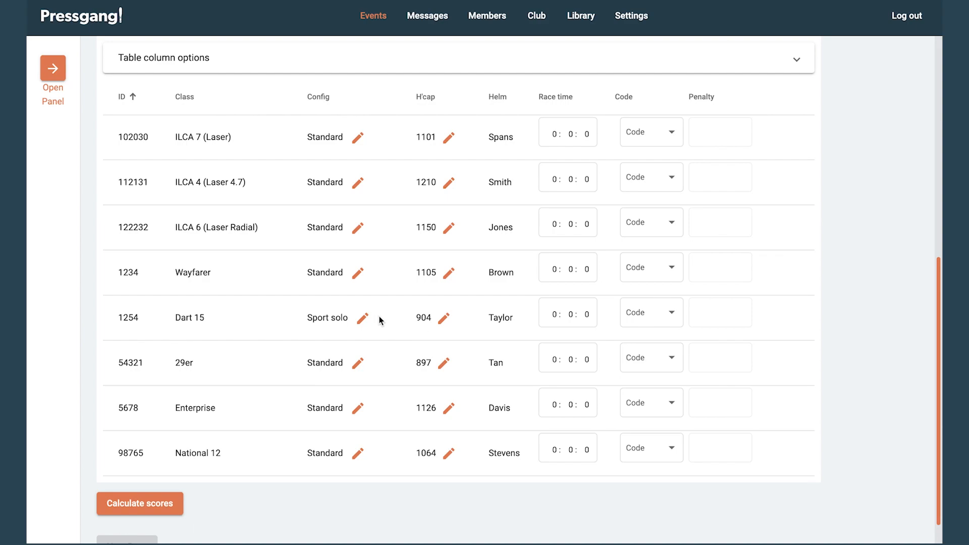
# Step: Set the Dart 15's configuration back to Unarig
pyautogui.click(362, 318)
pyautogui.click(344, 322)
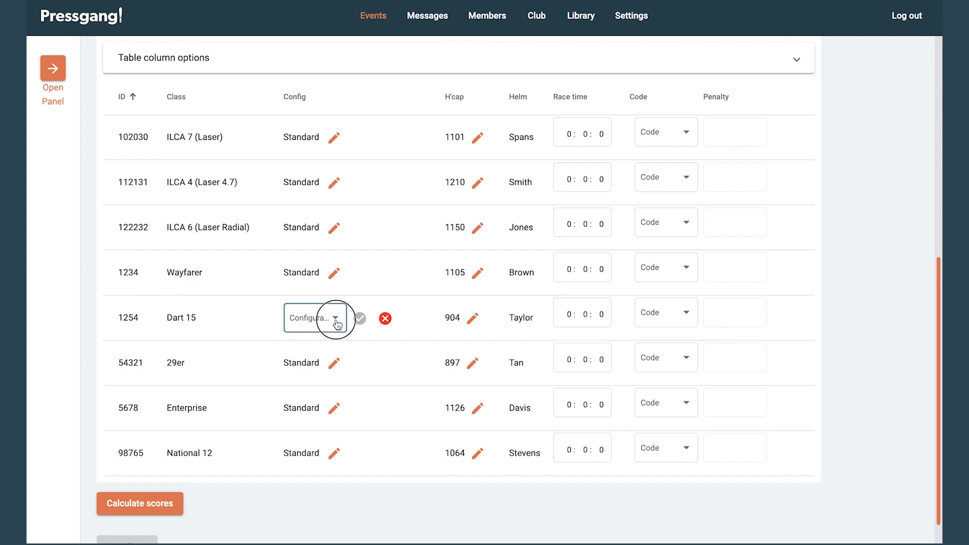
pyautogui.click(301, 323)
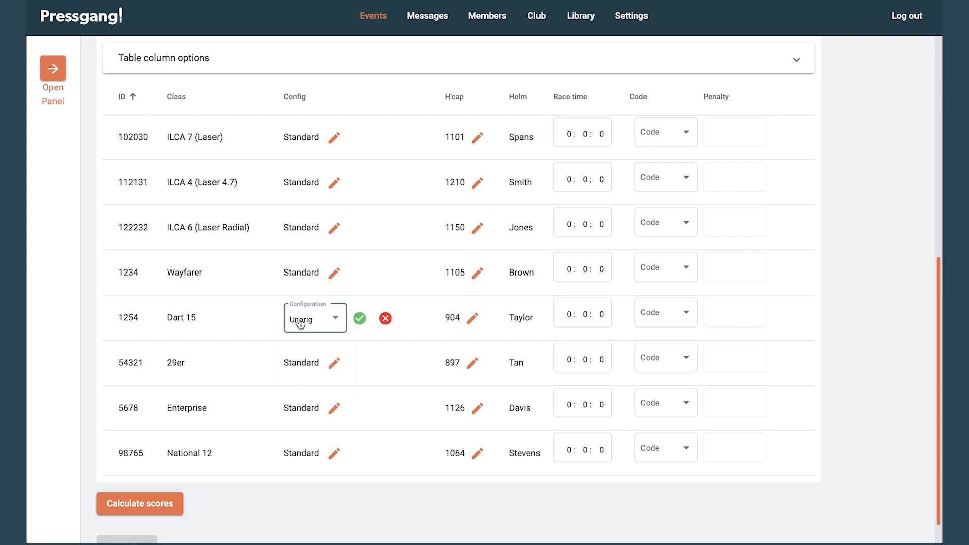
pyautogui.click(360, 318)
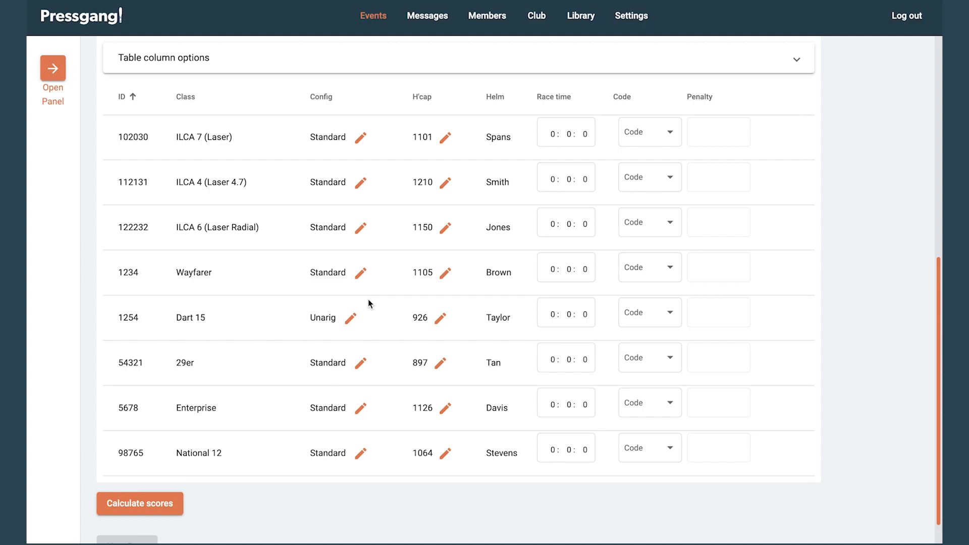
# Step: Add the Enterprise boat class to the club handicaps in the club's settings
pyautogui.click(424, 410)
pyautogui.click(631, 16)
pyautogui.click(224, 88)
pyautogui.click(235, 130)
pyautogui.write('ente')
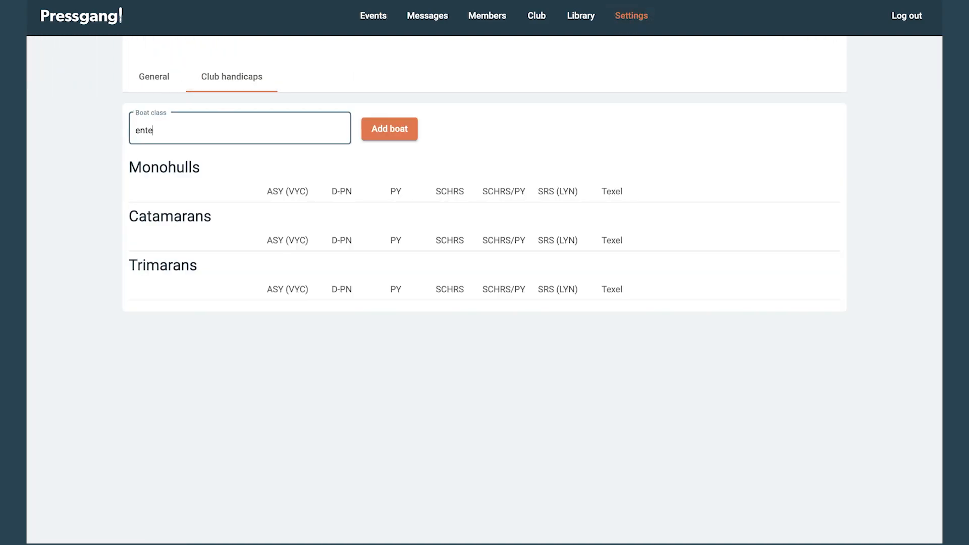
pyautogui.write('rpr')
pyautogui.click(182, 160)
pyautogui.click(390, 133)
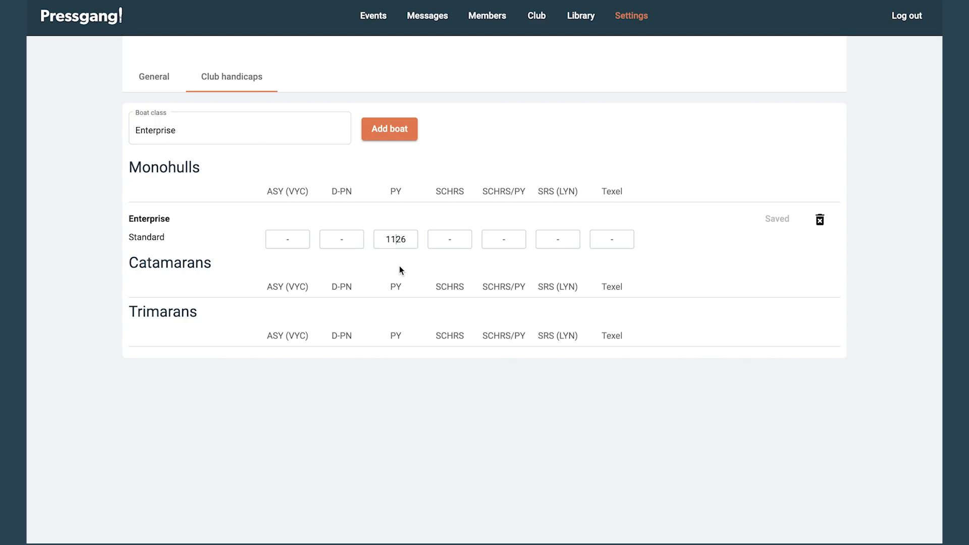
# Step: Set the Enterprise's club PY handicap to 1130 and save it
pyautogui.press('Delete')
pyautogui.press('Delete')
pyautogui.write('30')
pyautogui.click(783, 222)
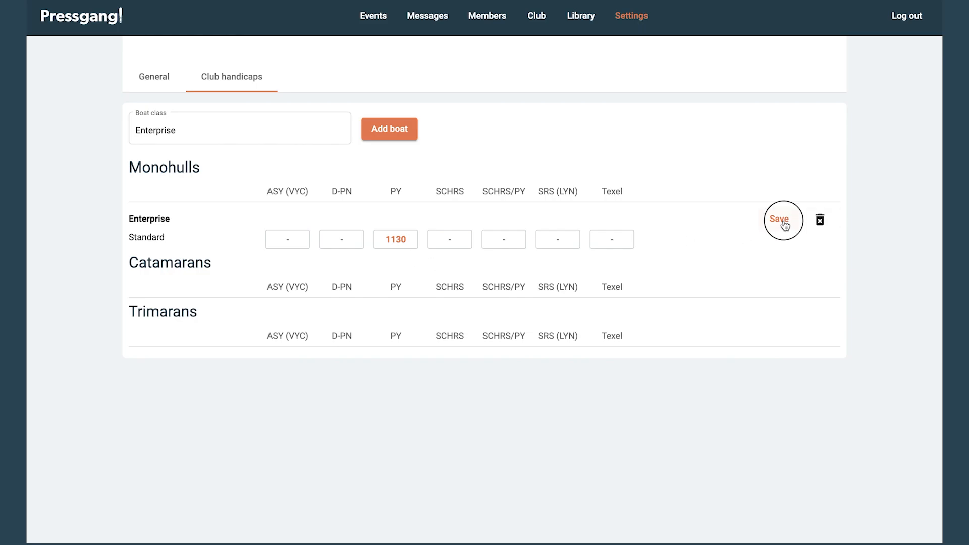
# Step: Return to the event's results entry and check the Enterprise's handicap in the Race 1 table
pyautogui.click(372, 15)
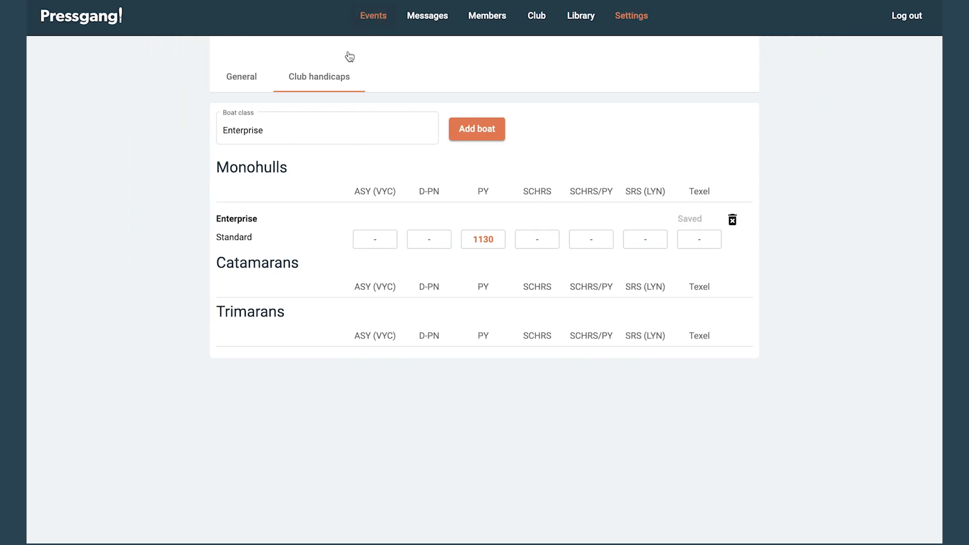
pyautogui.click(198, 373)
pyautogui.click(559, 110)
pyautogui.moveTo(940, 151); pyautogui.dragTo(936, 372)
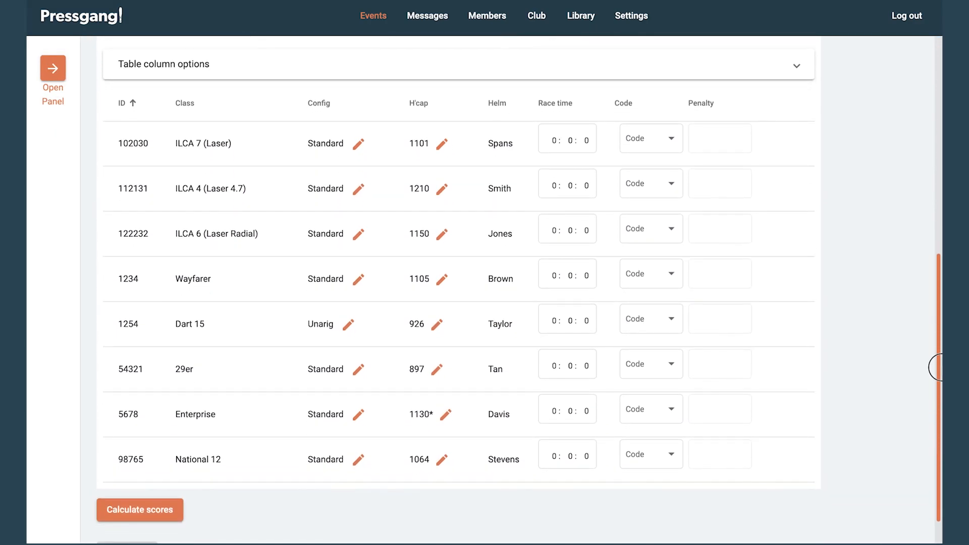
pyautogui.click(425, 433)
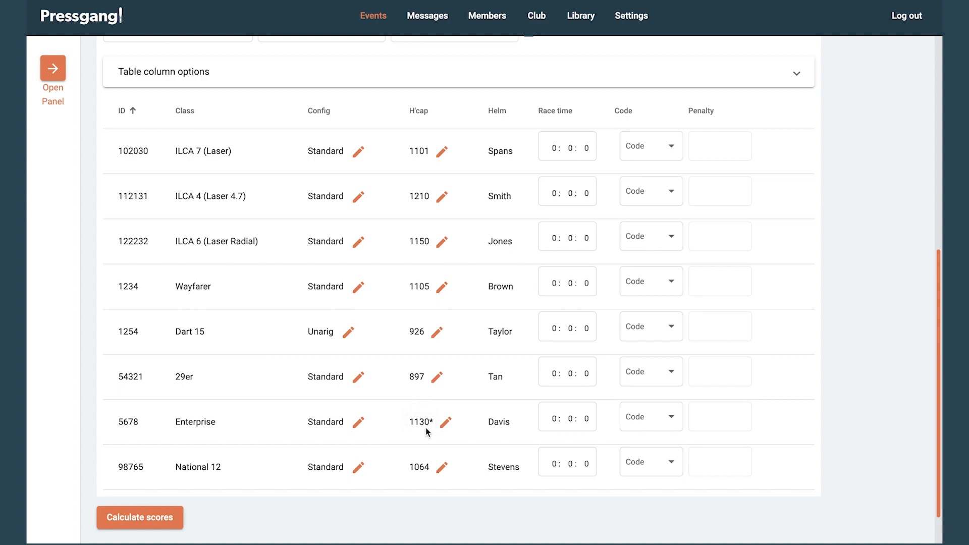
# Step: Override the 29er's handicap rating with 900 in the Race 1 results table
pyautogui.click(437, 380)
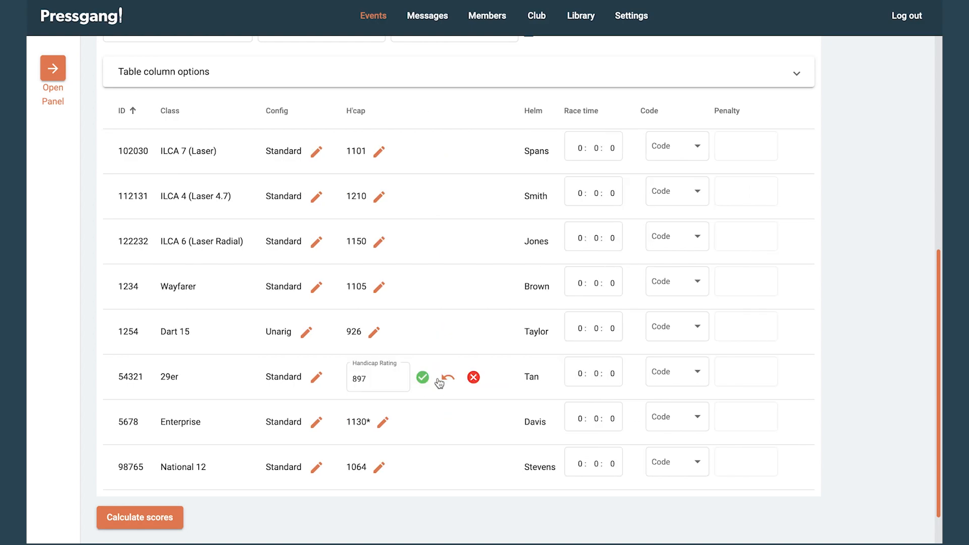
pyautogui.click(399, 377)
pyautogui.click(399, 377)
pyautogui.click(399, 377)
pyautogui.click(423, 377)
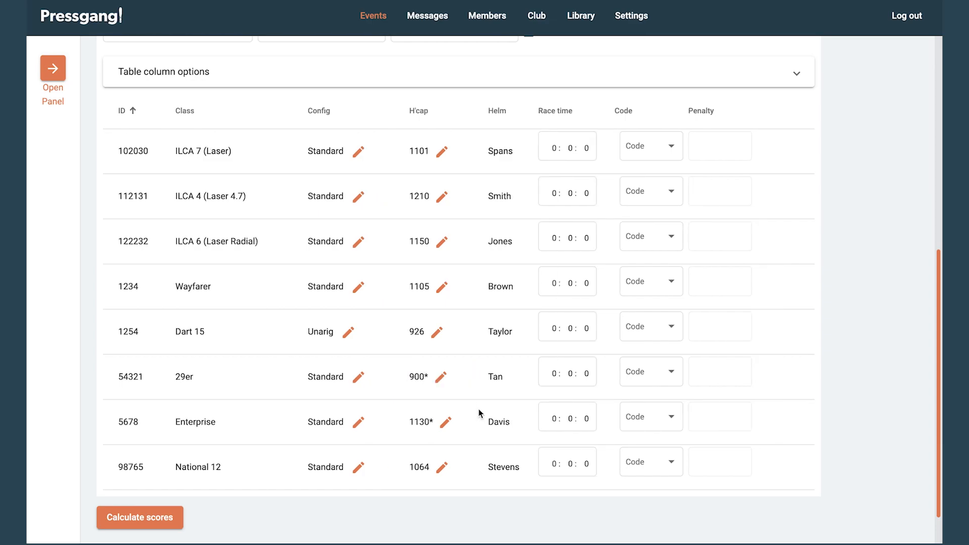
# Step: Restore the 29er's handicap rating to 897
pyautogui.click(440, 378)
pyautogui.click(399, 382)
pyautogui.click(399, 382)
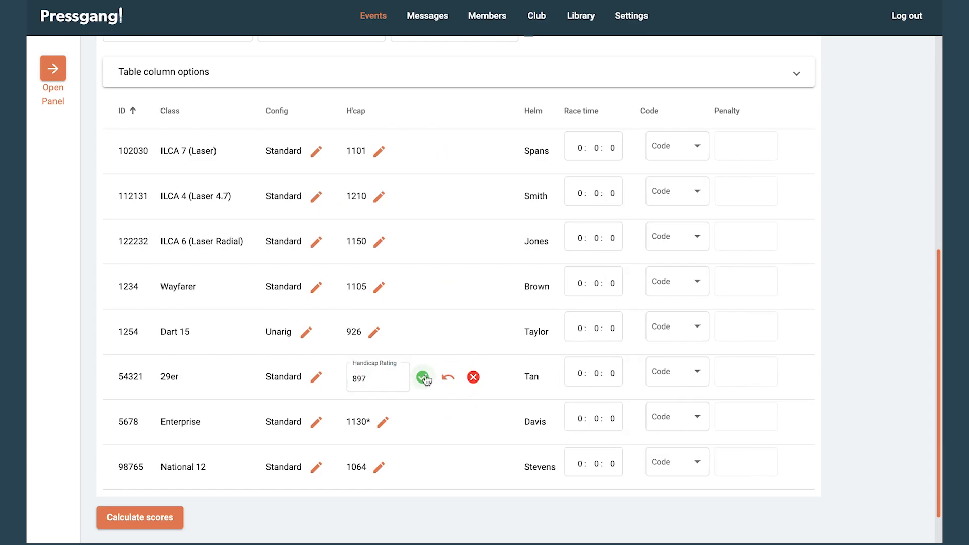
pyautogui.click(422, 377)
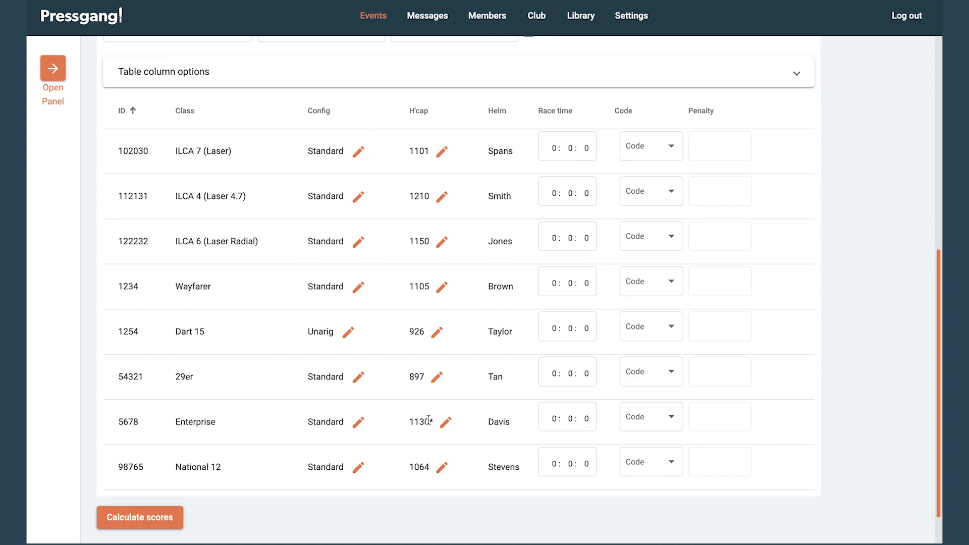
# Step: Turn off club overrides for the PY handicap system in the Open fleet's options and save
pyautogui.moveTo(938, 333); pyautogui.dragTo(938, 147)
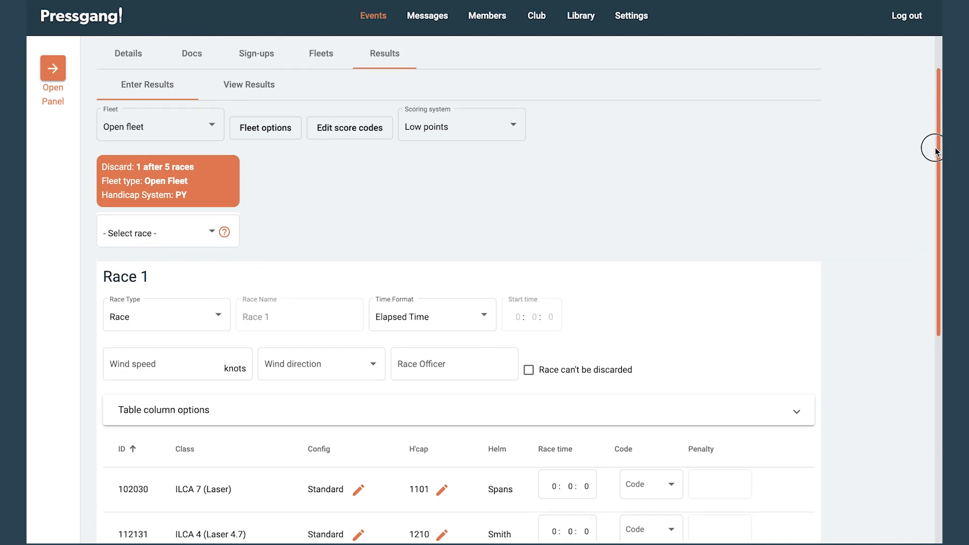
pyautogui.click(277, 132)
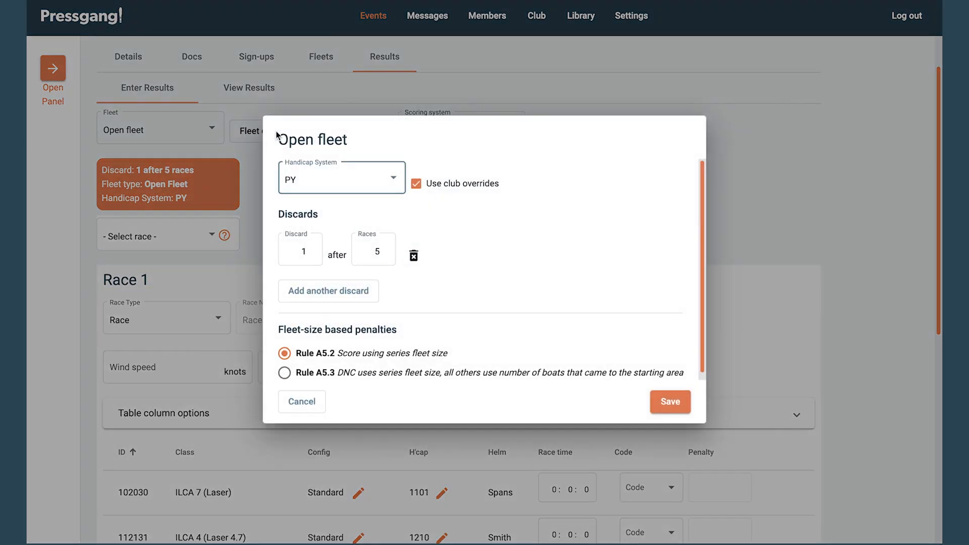
pyautogui.click(417, 183)
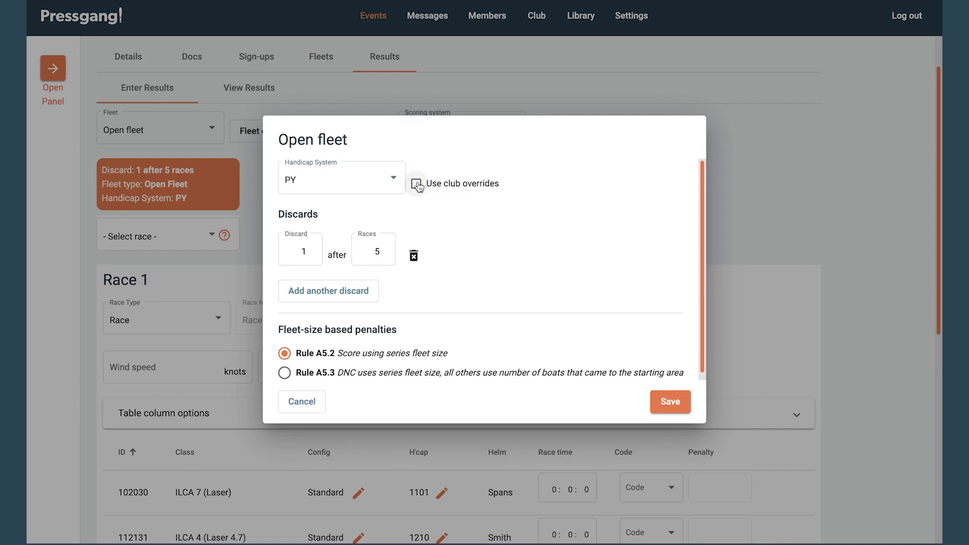
pyautogui.click(670, 402)
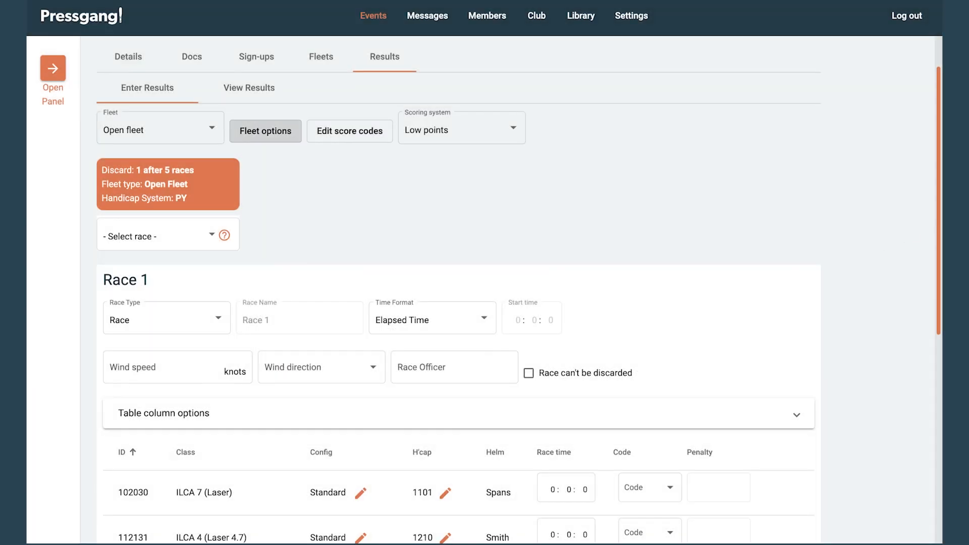
# Step: Enter an elapsed race time of 00:45:32 for the ILCA 7 (Laser) in Race 1
pyautogui.moveTo(939, 213); pyautogui.dragTo(936, 419)
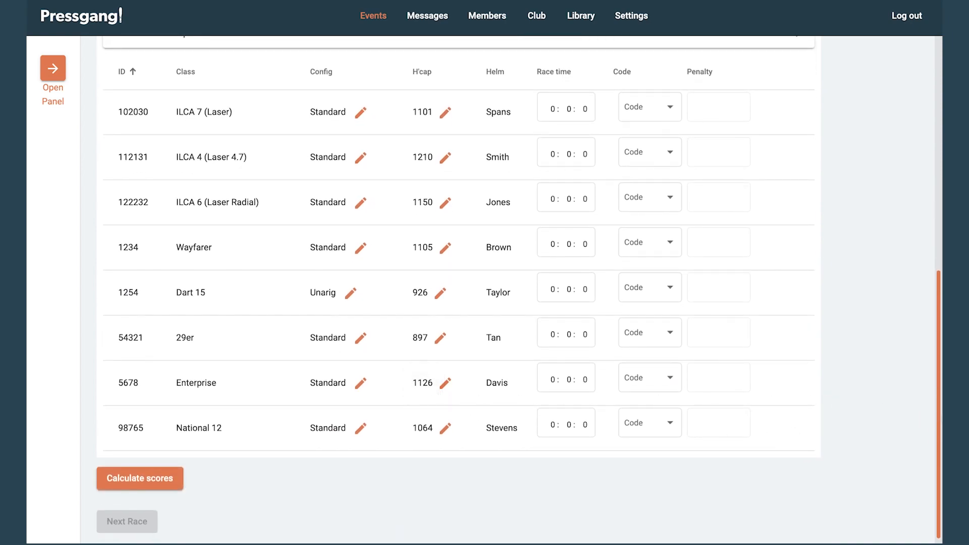
pyautogui.moveTo(935, 418); pyautogui.dragTo(937, 395)
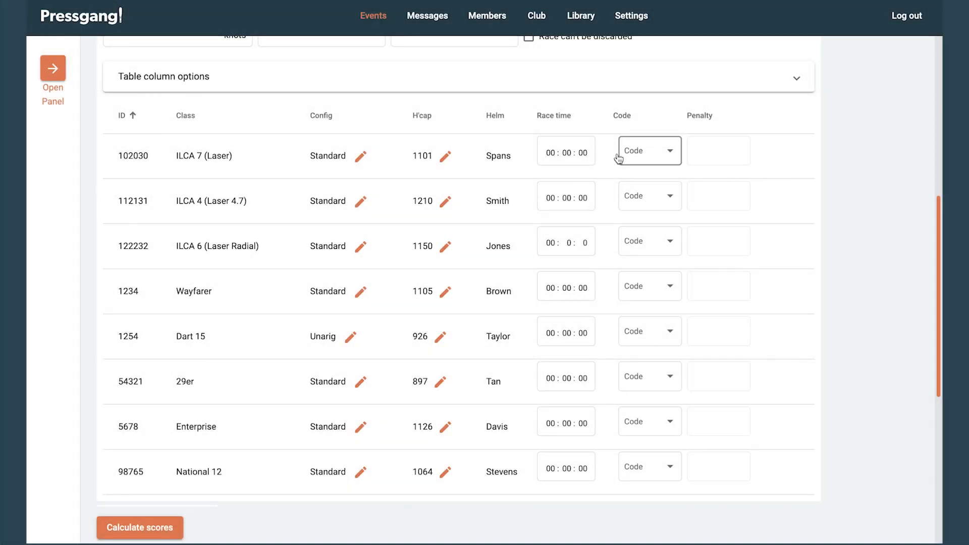
pyautogui.click(566, 153)
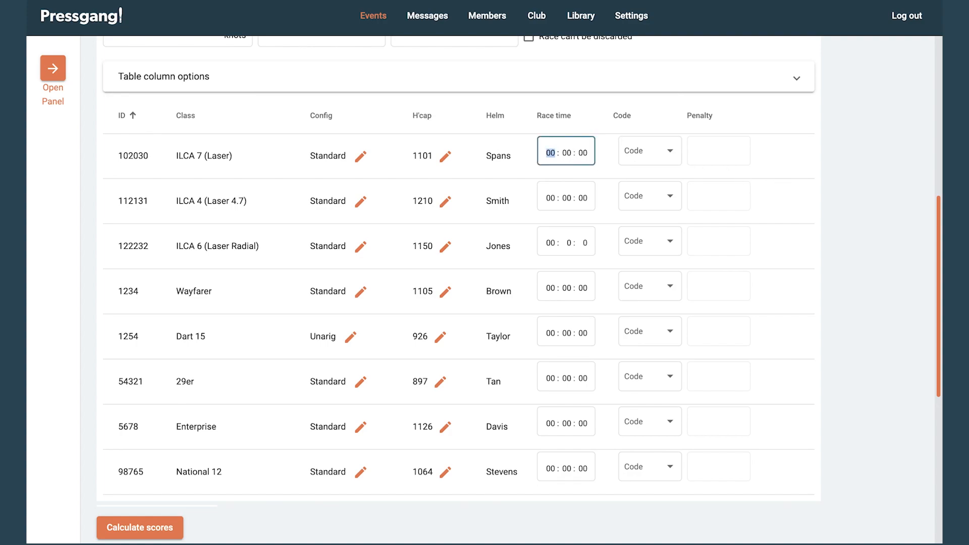
pyautogui.press('Tab')
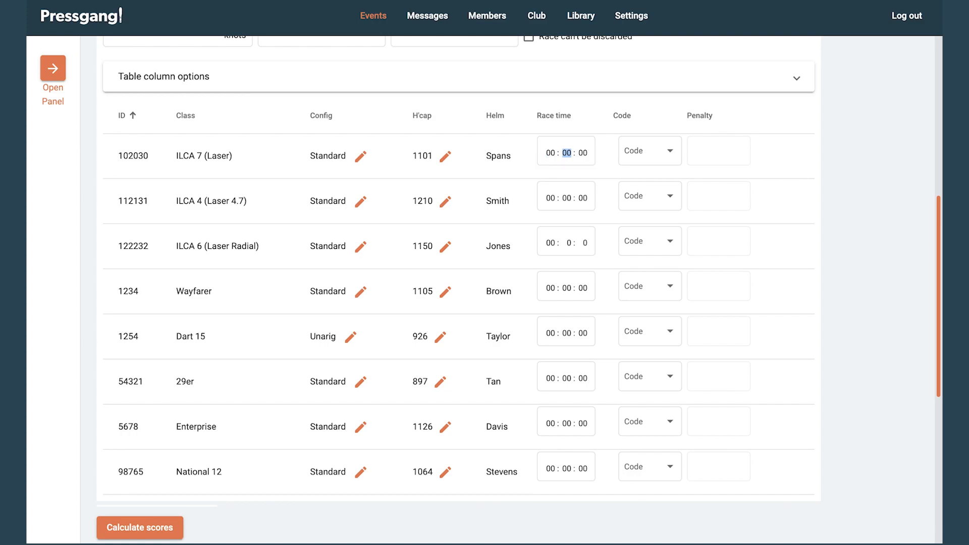
pyautogui.write('45 : 32')
# Step: Enter an elapsed race time of 00:04:10 for the ILCA 4 (Laser 4.7)
pyautogui.press('Tab')
pyautogui.press('Tab')
pyautogui.write('4')
pyautogui.press('Tab')
pyautogui.write('10')
# Step: Assign the OCS score code to the ILCA 6 (Laser Radial) and check its penalty field
pyautogui.click(670, 247)
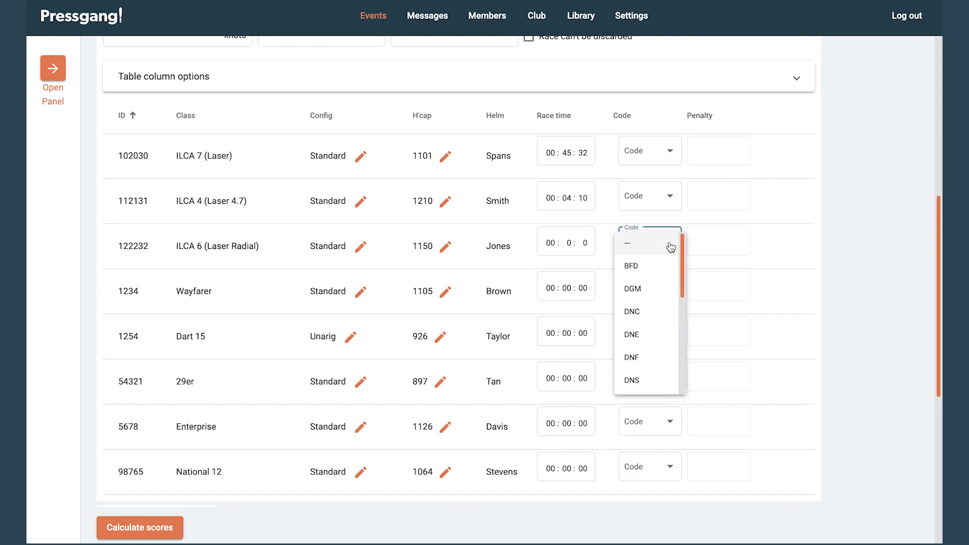
pyautogui.moveTo(682, 261); pyautogui.dragTo(683, 328)
pyautogui.click(637, 310)
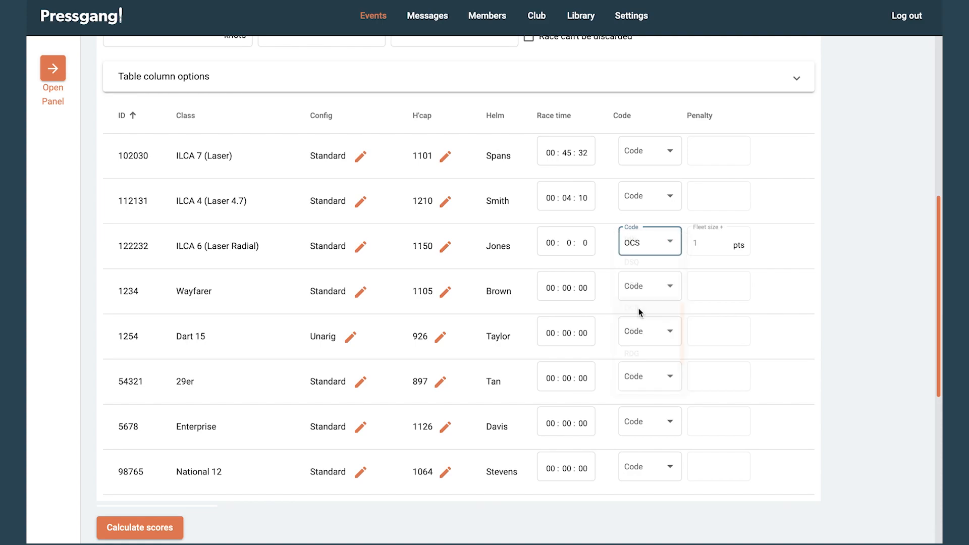
pyautogui.click(725, 259)
# Step: Enter a race time of 00:51:08 for the Wayfarer and assign it the ZFP score code
pyautogui.click(566, 288)
pyautogui.write('51')
pyautogui.press('Tab')
pyautogui.write('08')
pyautogui.click(666, 287)
pyautogui.moveTo(682, 295); pyautogui.dragTo(684, 399)
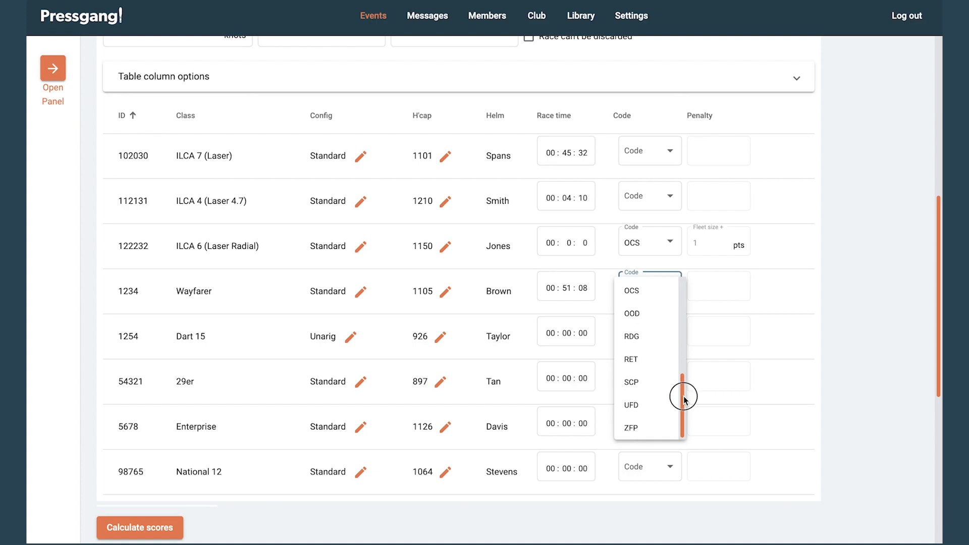
pyautogui.click(633, 428)
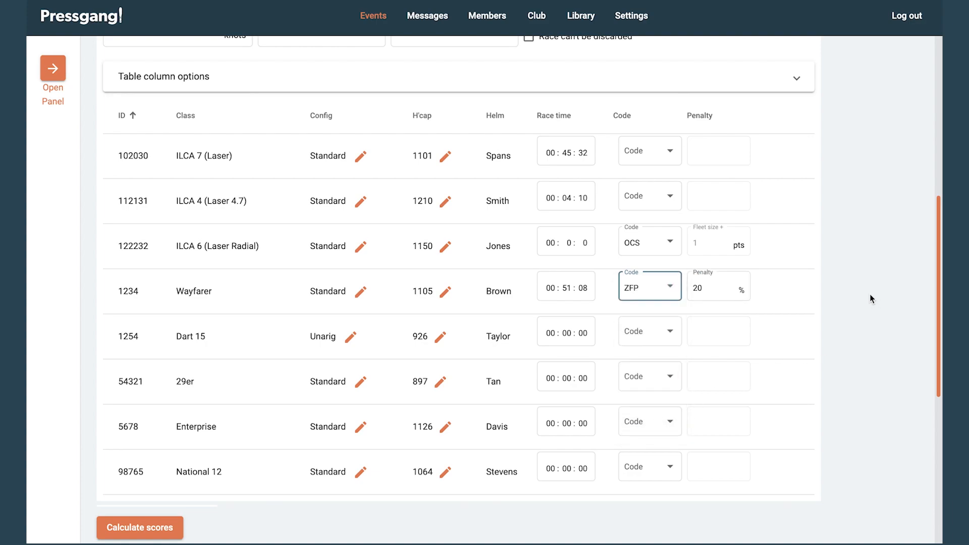
# Step: Set the Wayfarer's ZFP penalty to 15%
pyautogui.click(733, 292)
pyautogui.click(733, 293)
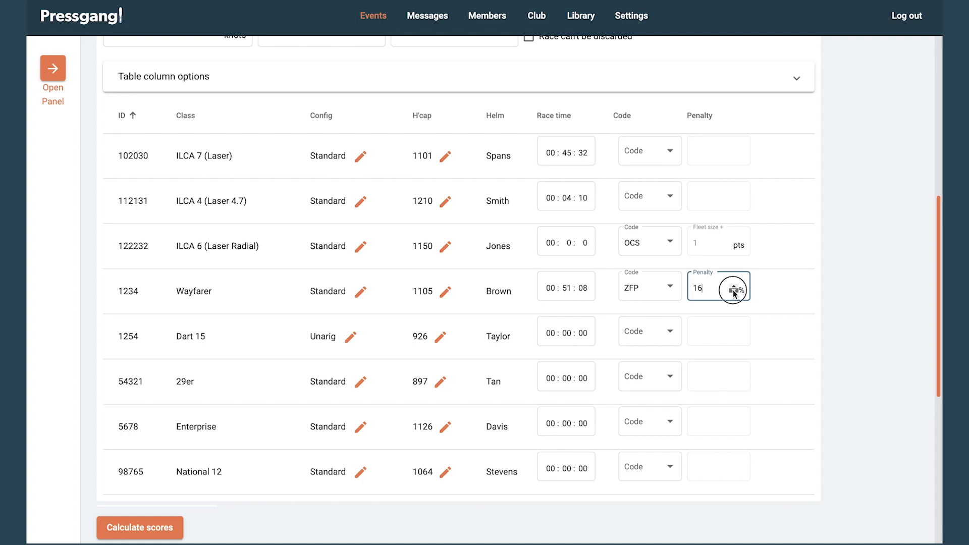
pyautogui.click(833, 294)
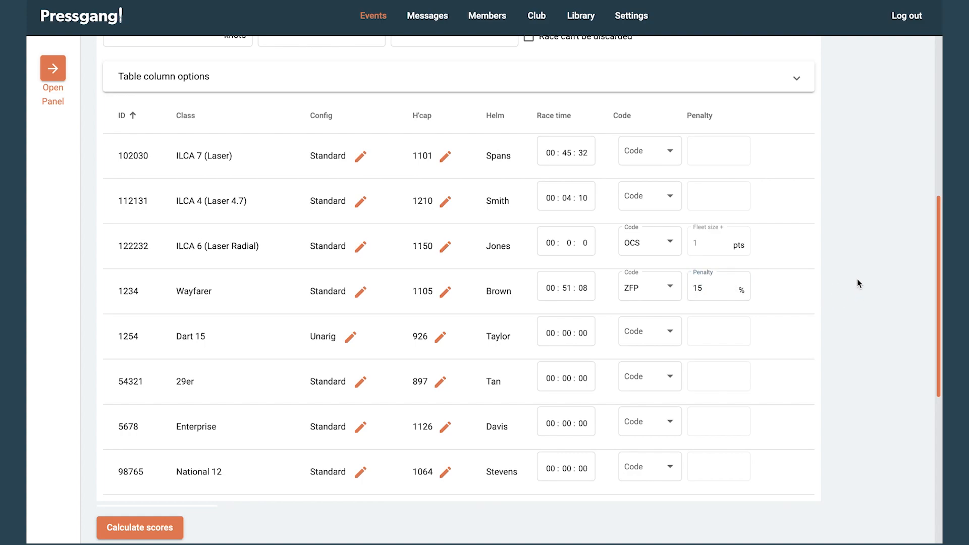
# Step: Enter race times of 00:42:10 for the Dart 15 and 00:39:58 for the 29er
pyautogui.click(567, 332)
pyautogui.write('42 : ')
pyautogui.write('10')
pyautogui.press('Tab')
pyautogui.press('Tab')
pyautogui.write('39 : 58')
pyautogui.press('Tab')
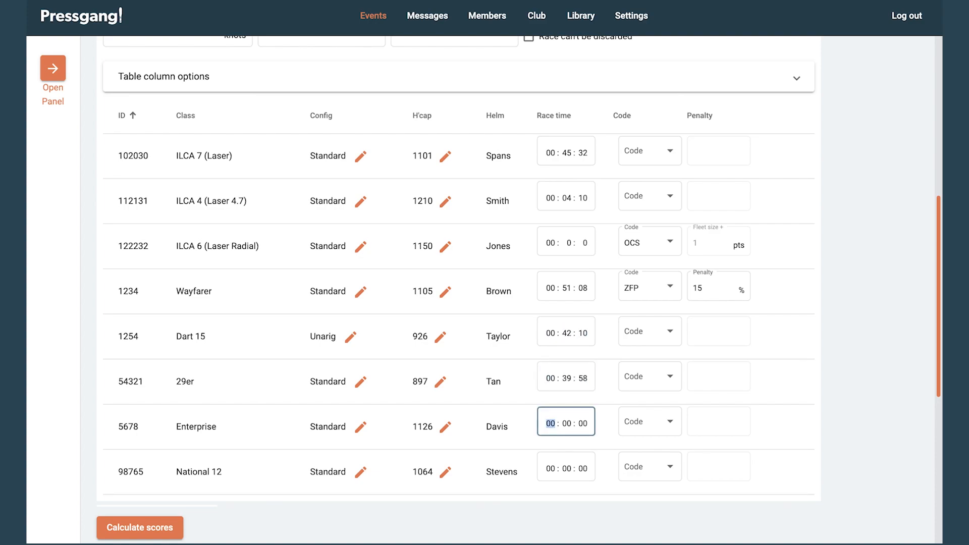
# Step: Enter race times of 01:52:15 for the Enterprise and 00:51:40 for the National 12
pyautogui.write('1')
pyautogui.press('Right')
pyautogui.write('5215')
pyautogui.click(567, 467)
pyautogui.write('5140')
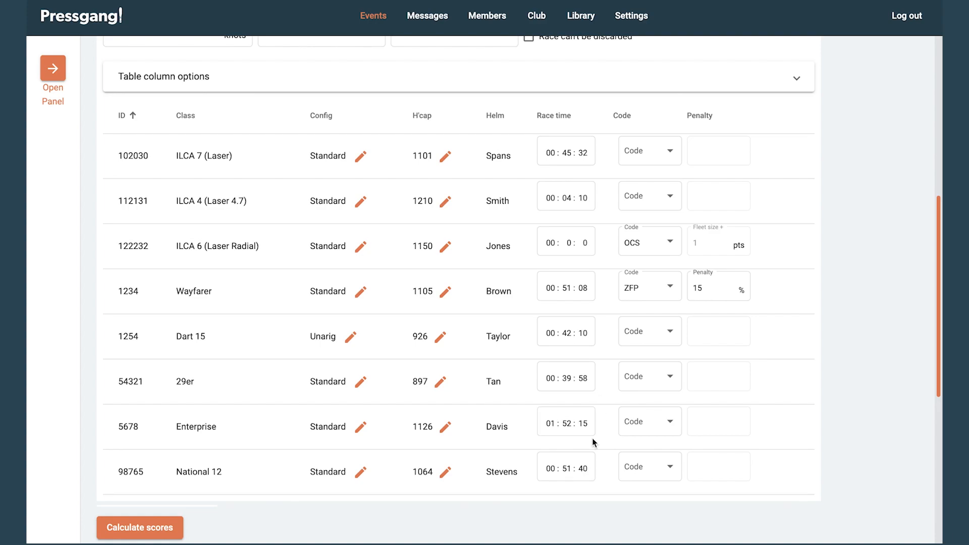
# Step: Calculate the Race 1 scores, go back to the entries and correct the ILCA 4 (Laser 4.7) race time to 00:49:10
pyautogui.click(160, 533)
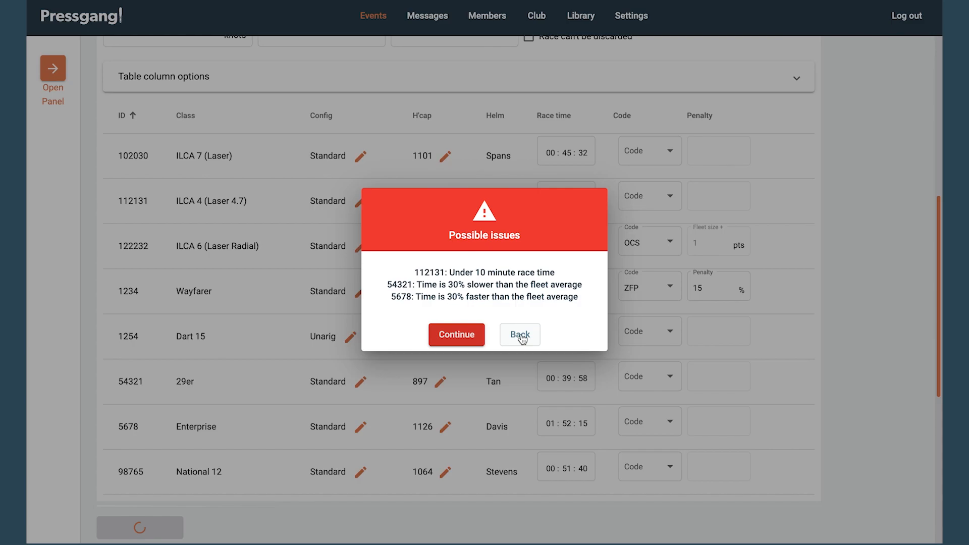
pyautogui.click(521, 336)
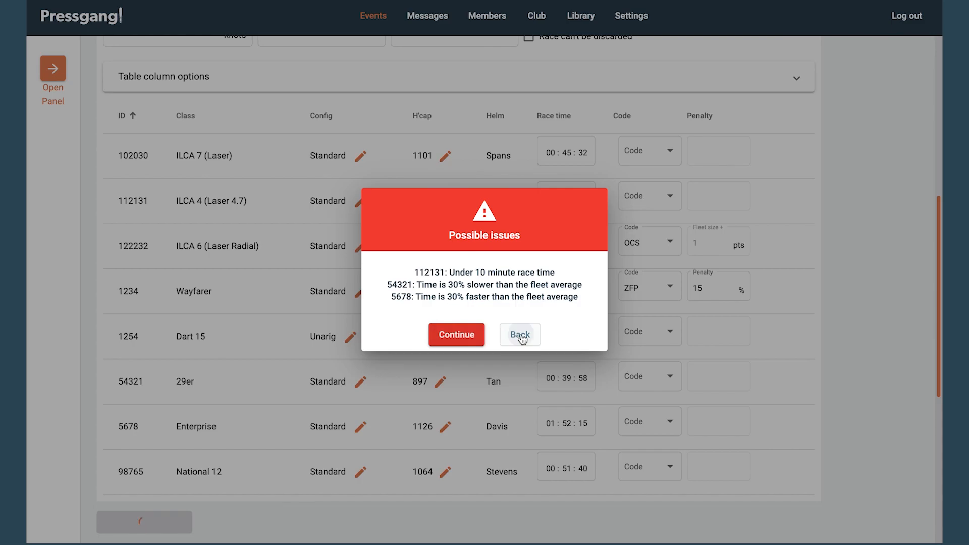
pyautogui.click(574, 209)
pyautogui.press('Tab')
pyautogui.write('49')
pyautogui.press('Tab')
# Step: Correct the Enterprise's race time to 00:52:15, recalculate the scores and view the Race 1 results
pyautogui.click(549, 419)
pyautogui.write('00')
pyautogui.click(473, 509)
pyautogui.click(173, 521)
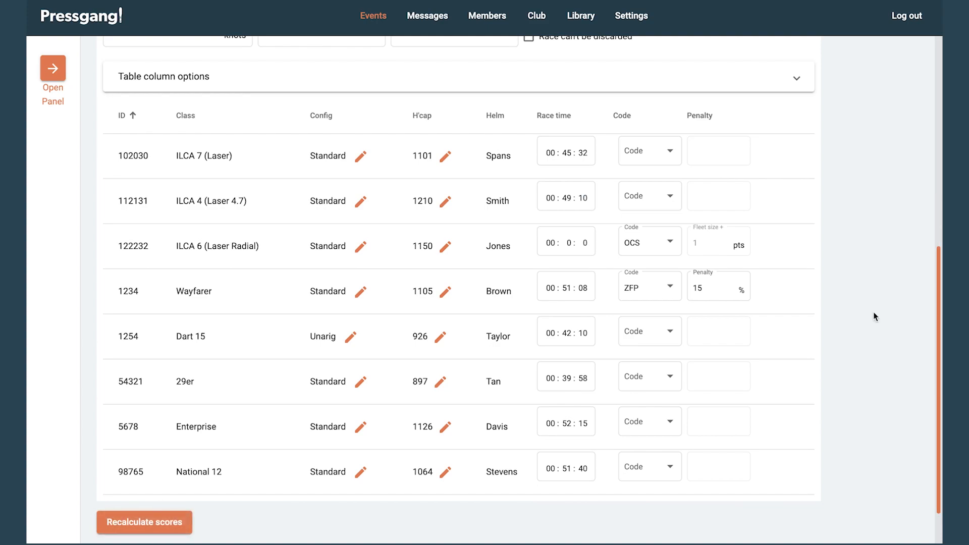
pyautogui.moveTo(939, 245); pyautogui.dragTo(938, 399)
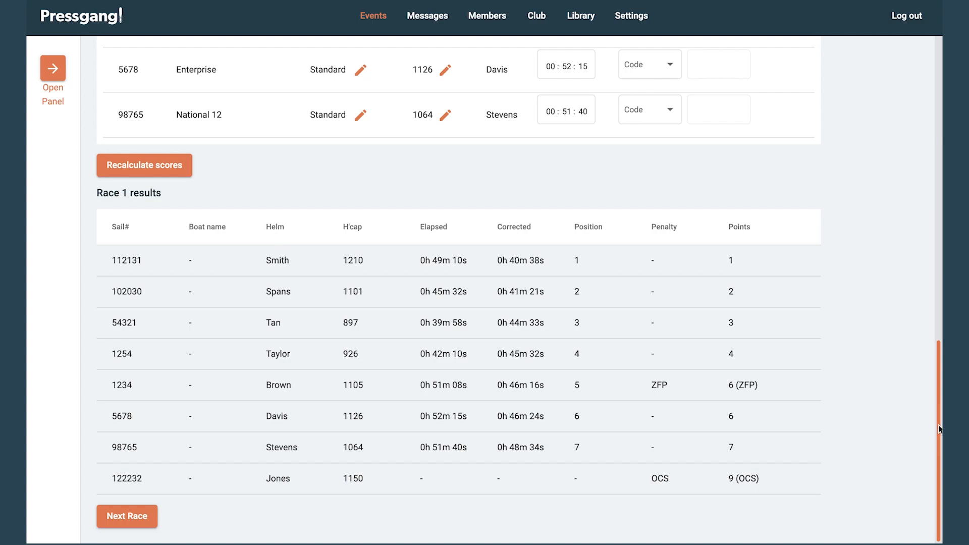
# Step: Clear the Wayfarer's score code, recalculate the scores and view the updated Race 1 results
pyautogui.moveTo(939, 429); pyautogui.dragTo(927, 282)
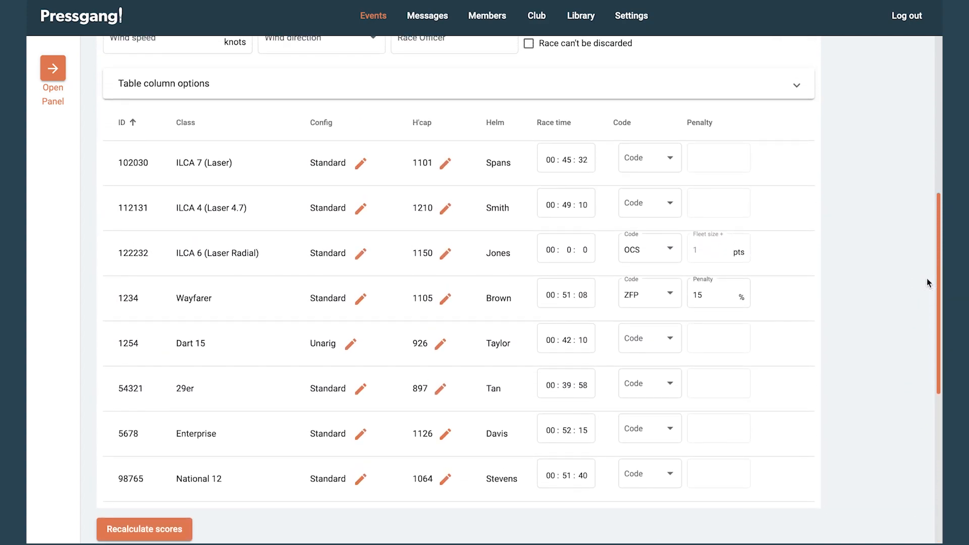
pyautogui.click(670, 296)
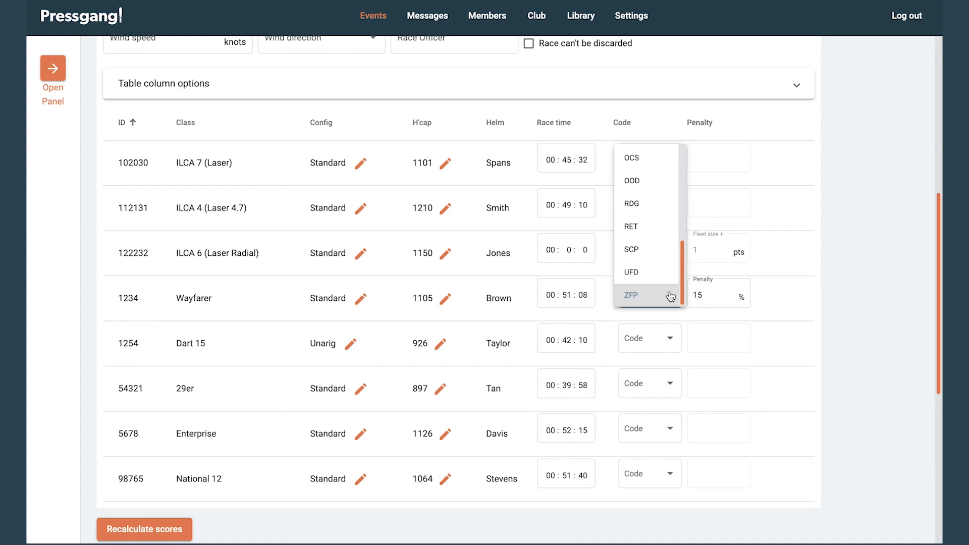
pyautogui.moveTo(684, 278); pyautogui.dragTo(692, 210)
pyautogui.click(631, 156)
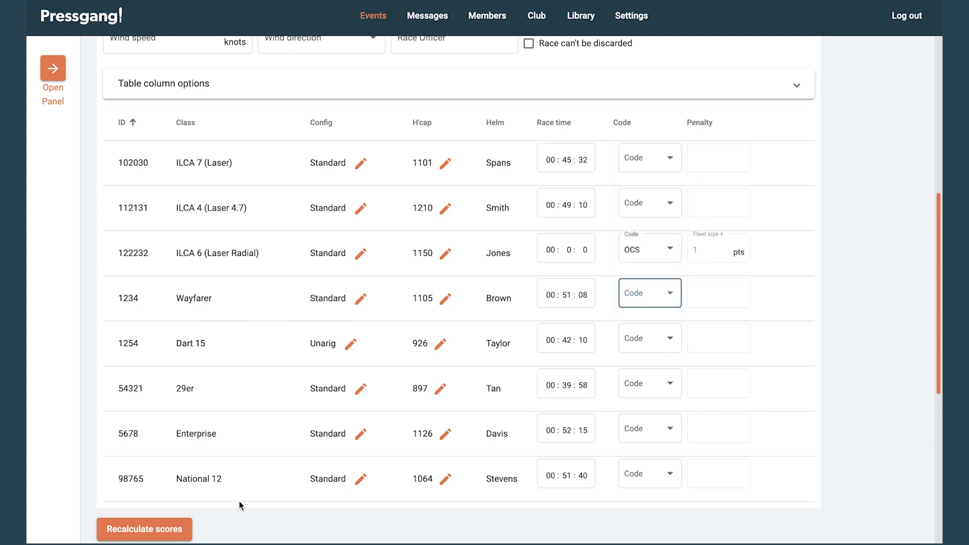
pyautogui.click(143, 530)
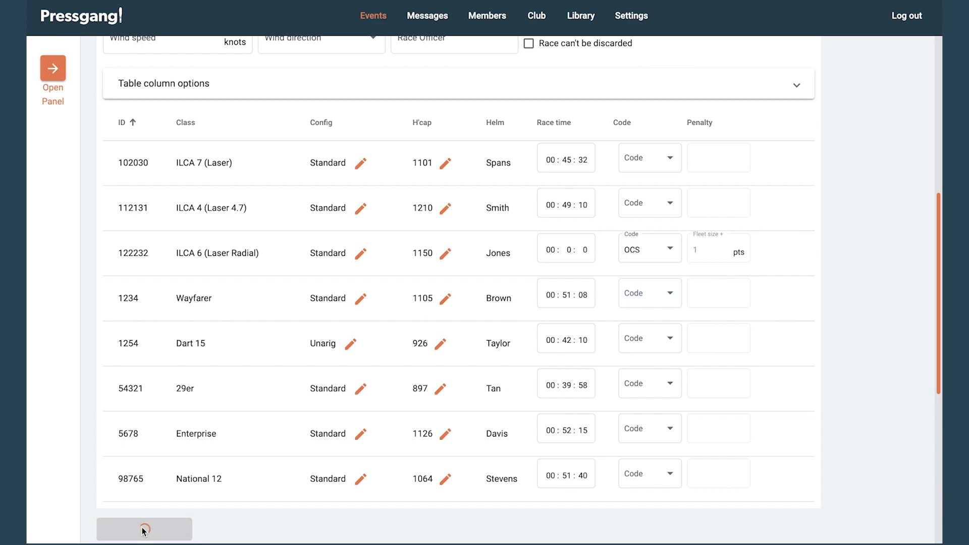
pyautogui.moveTo(934, 296); pyautogui.dragTo(930, 452)
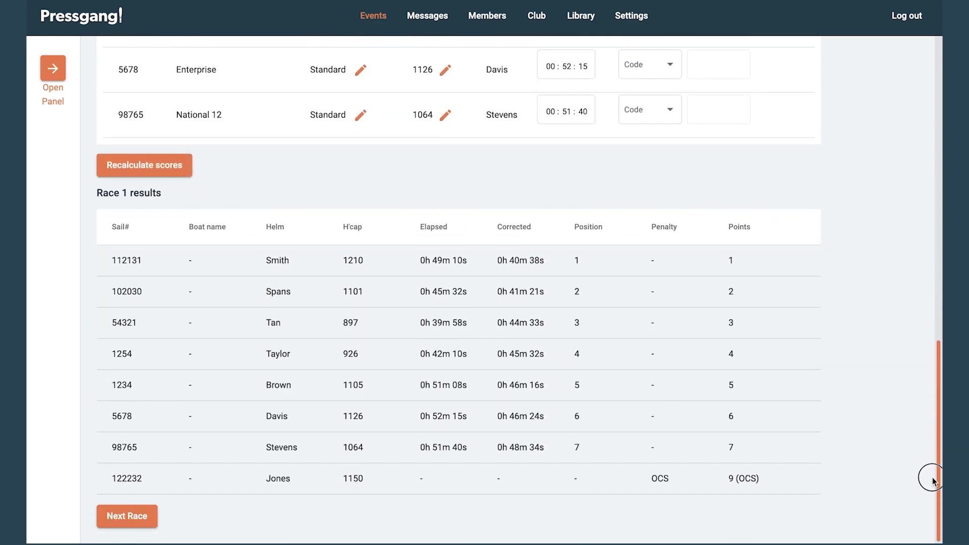
# Step: Move on to the next race's entry form and reopen Race 1 from the saved races
pyautogui.click(123, 522)
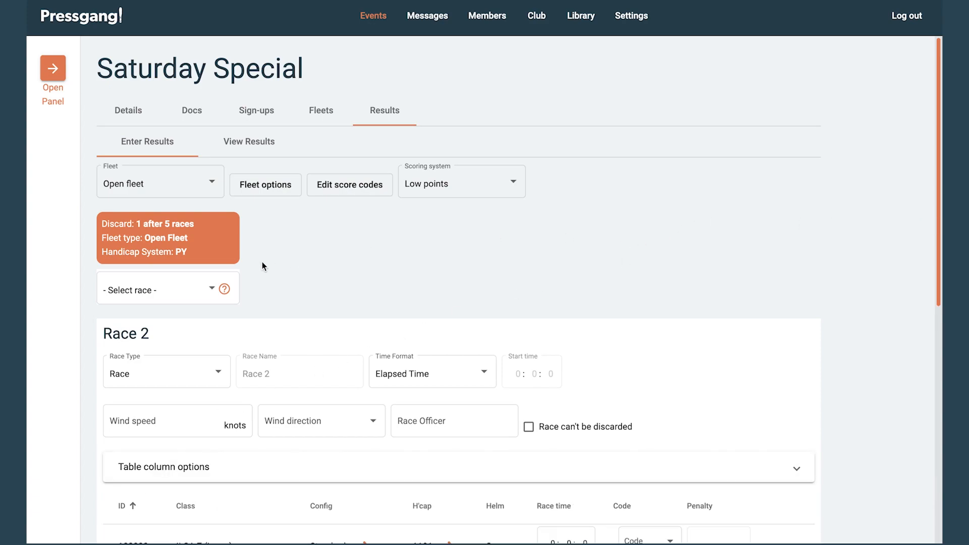
pyautogui.click(211, 291)
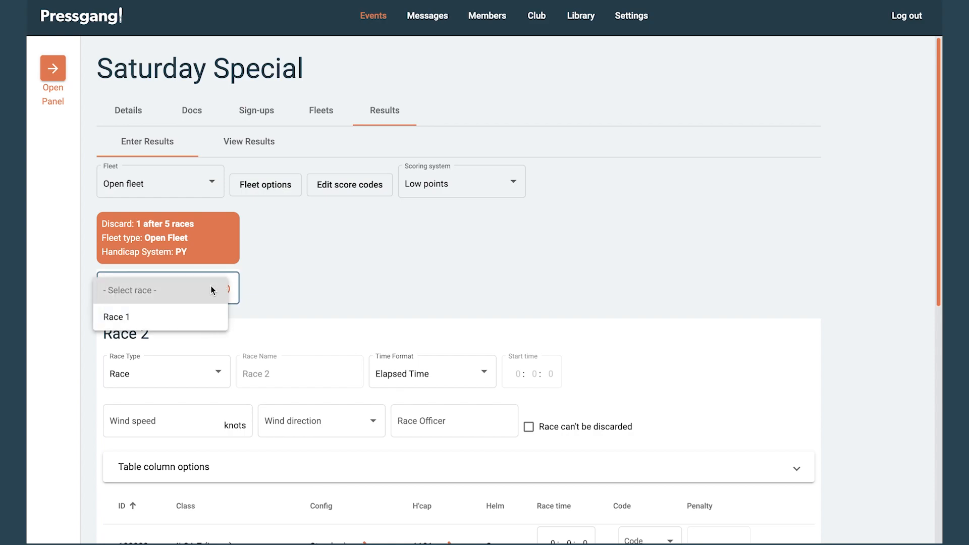
pyautogui.click(185, 318)
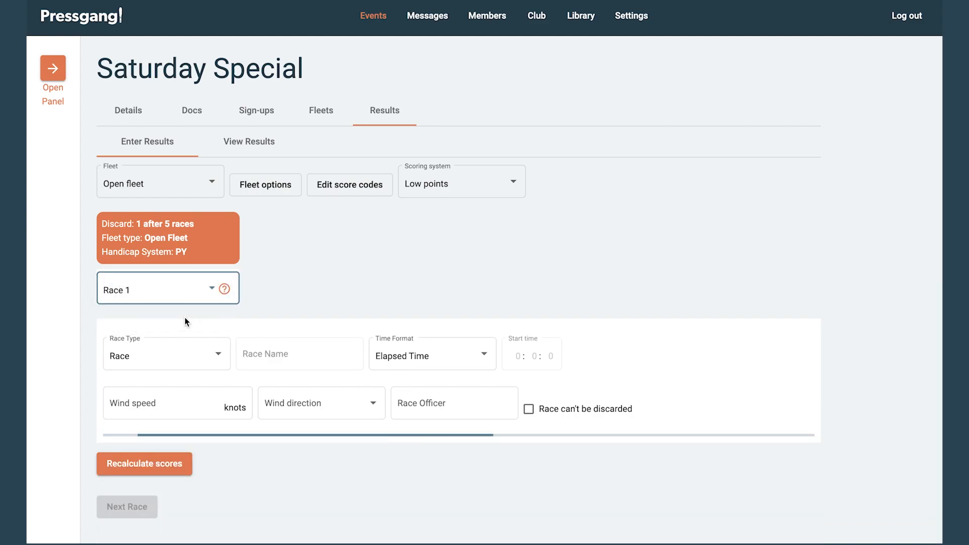
# Step: View the Open fleet's overall results and briefly expand the details of the first-ranked boat
pyautogui.click(250, 144)
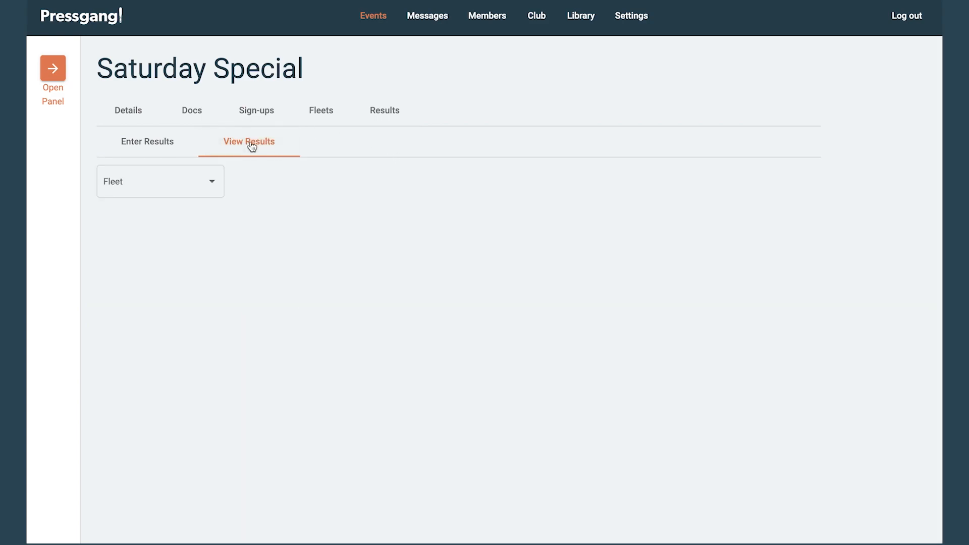
pyautogui.click(210, 188)
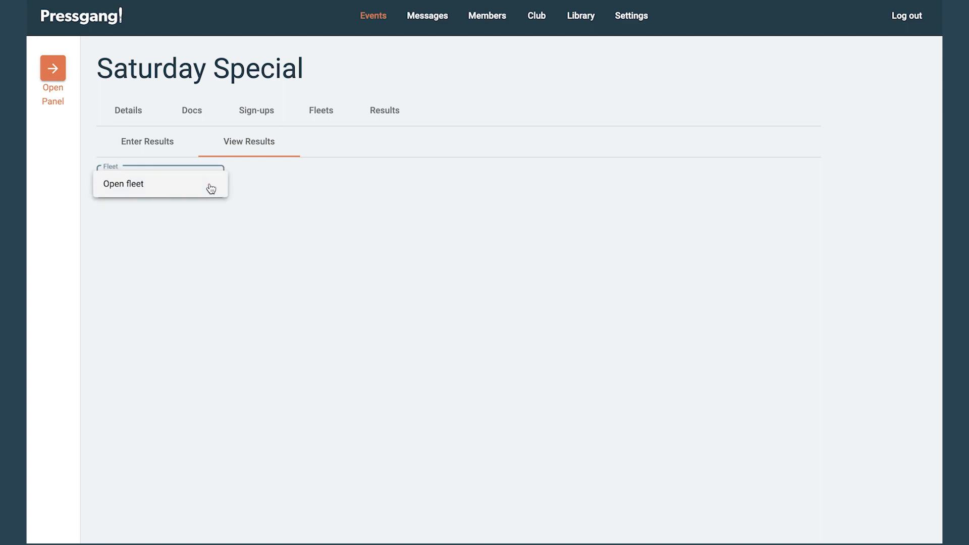
pyautogui.click(133, 185)
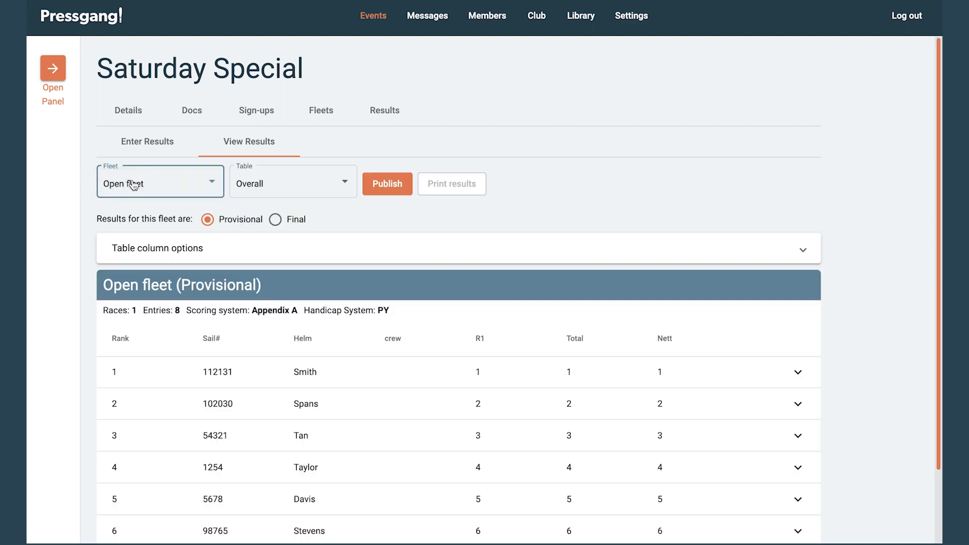
pyautogui.scroll(-2, 934, 166)
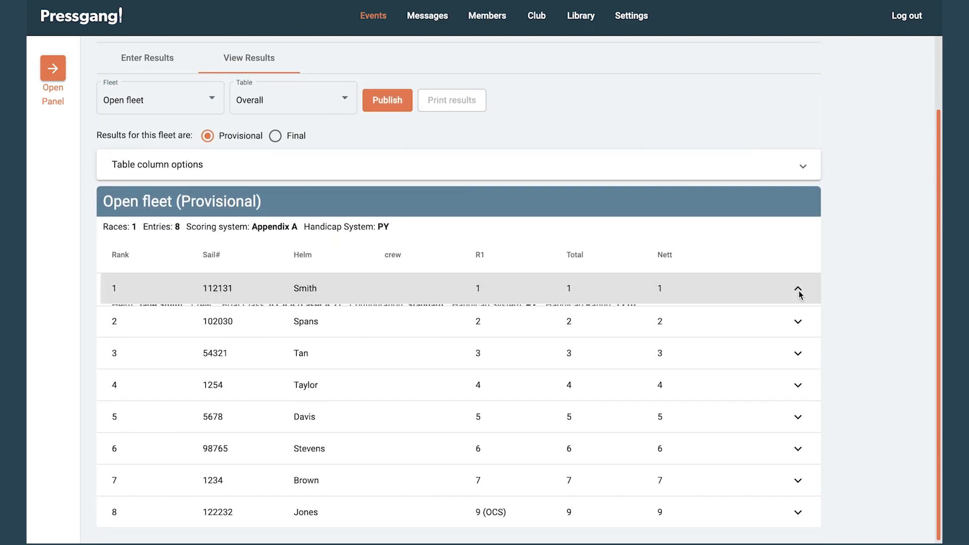
pyautogui.click(797, 288)
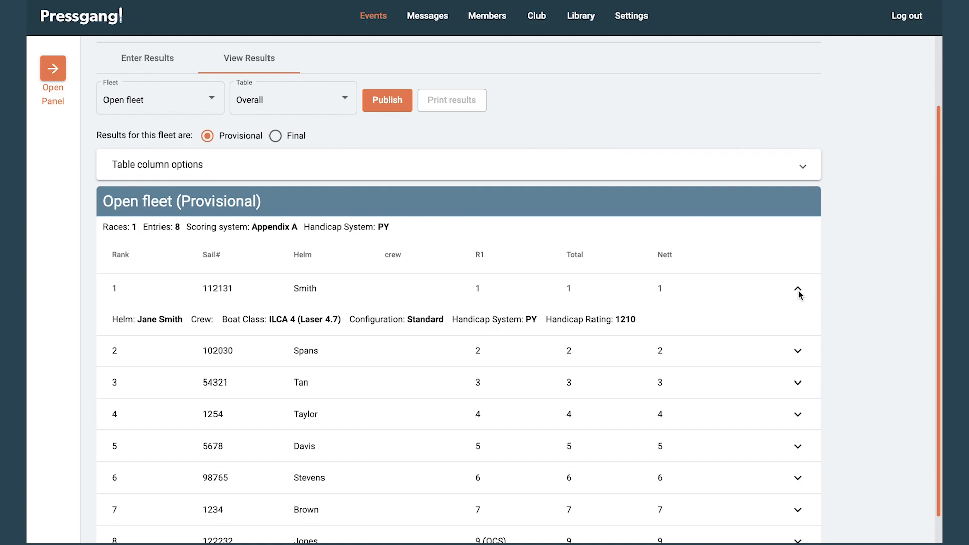
pyautogui.click(797, 290)
# Step: Switch the displayed Open fleet results from the overall table to Race 1 and review them
pyautogui.click(335, 102)
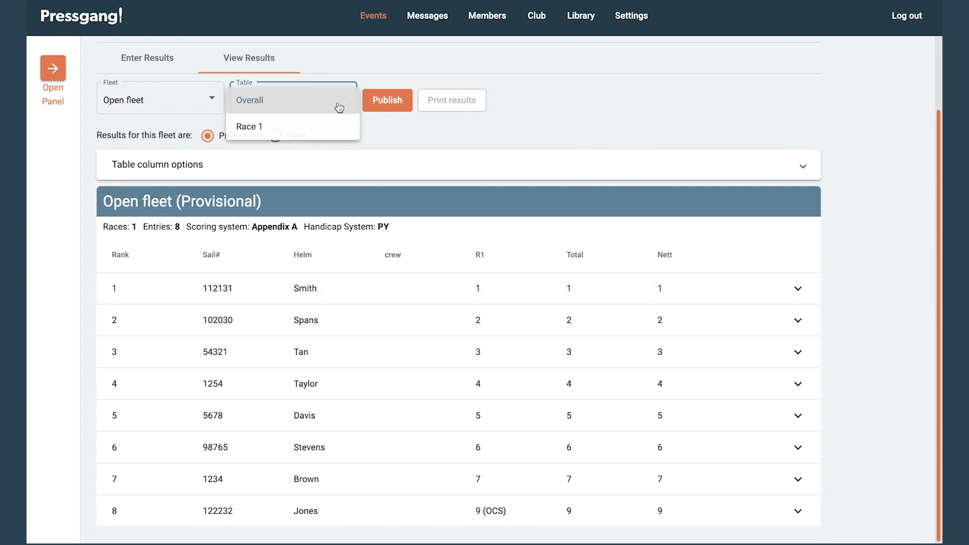
pyautogui.click(305, 130)
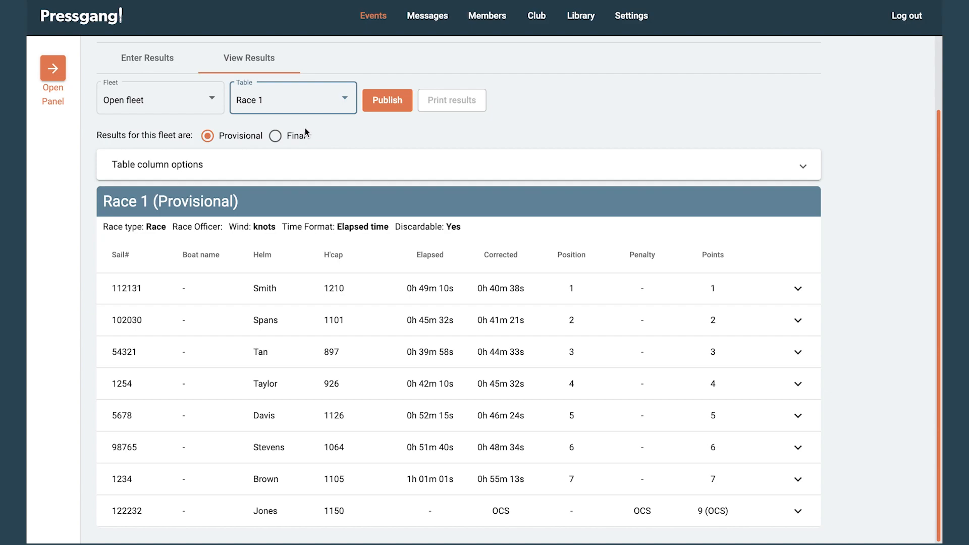
pyautogui.scroll(2, 926, 158)
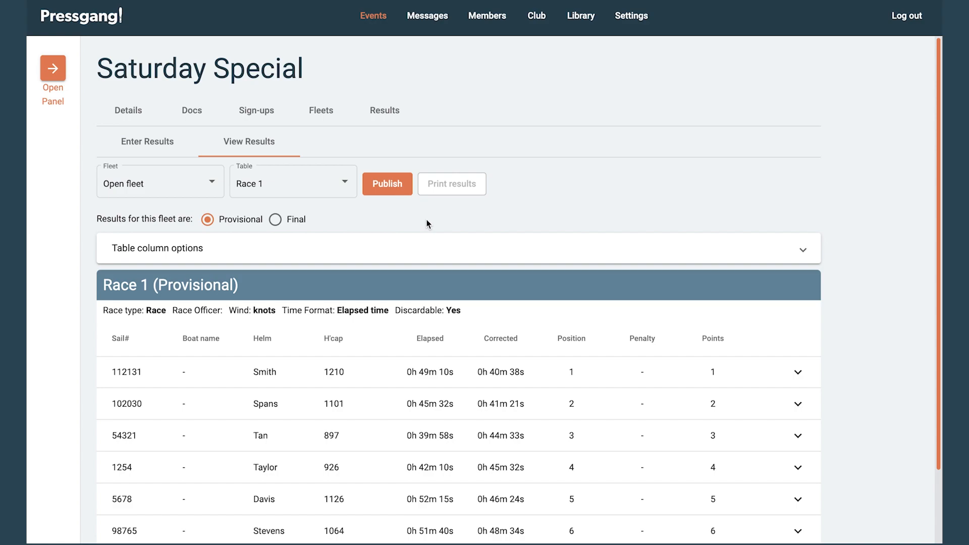
# Step: Mark the Open fleet's results as Final and publish them
pyautogui.click(275, 220)
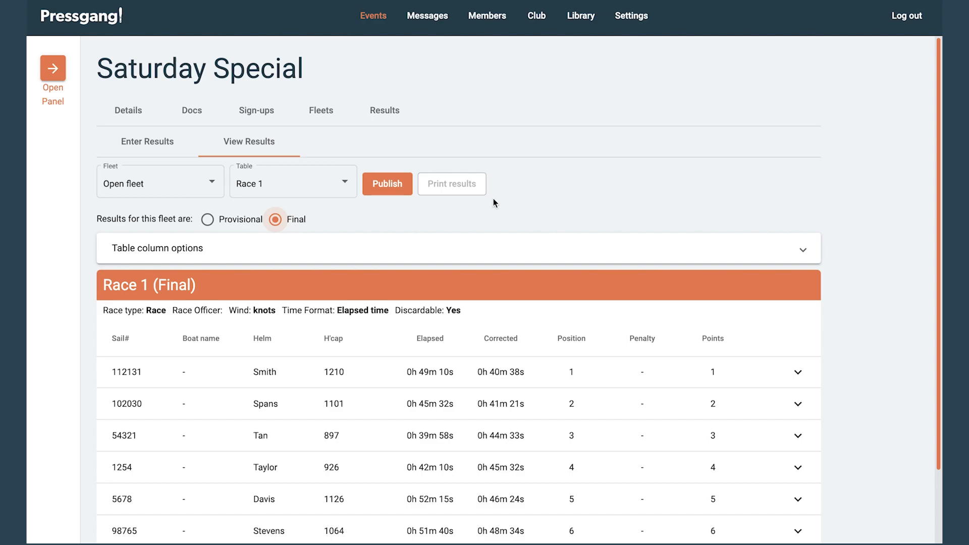
pyautogui.click(401, 187)
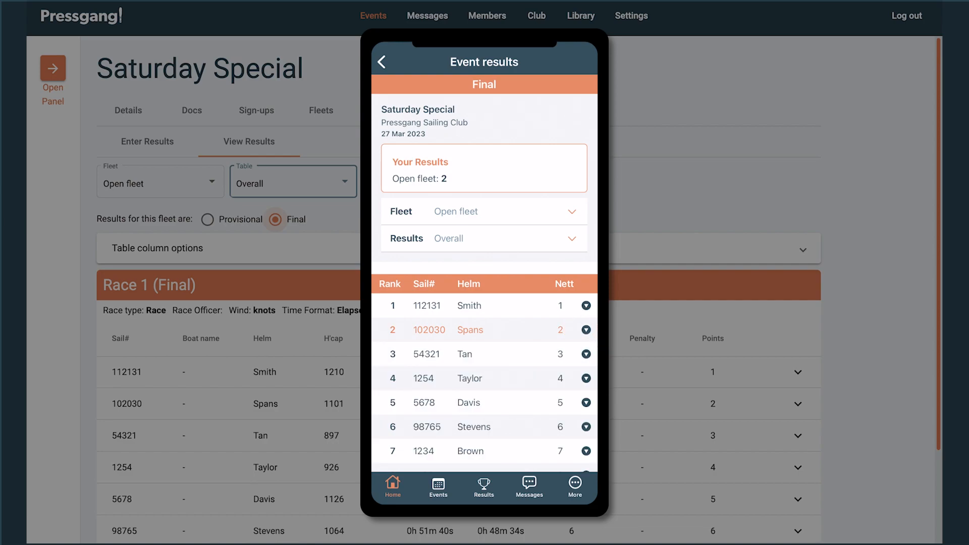
# Step: Examine the published Saturday Special results in the Pressgang mobile app
pyautogui.click(565, 239)
pyautogui.click(486, 484)
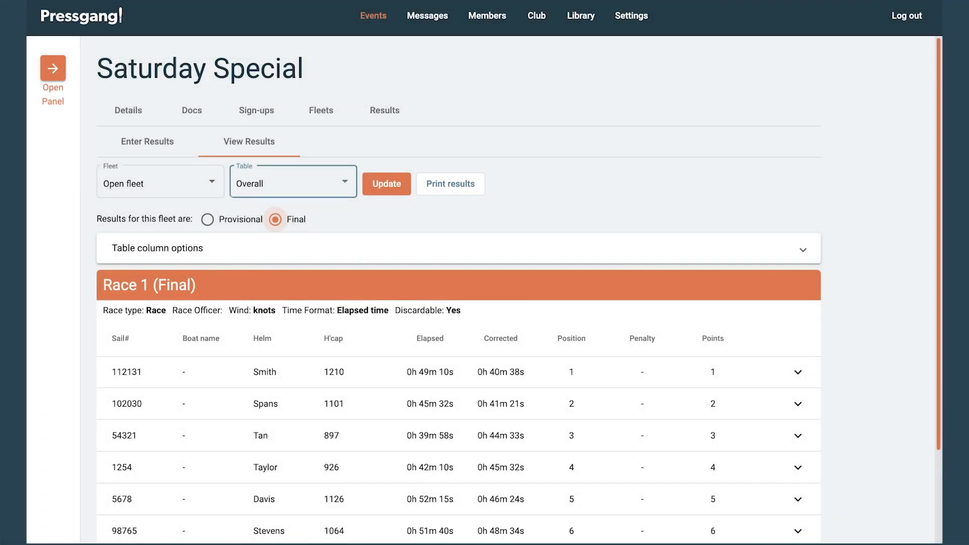
# Step: Open the printable version of the Open fleet's overall and Race 1 results
pyautogui.click(459, 188)
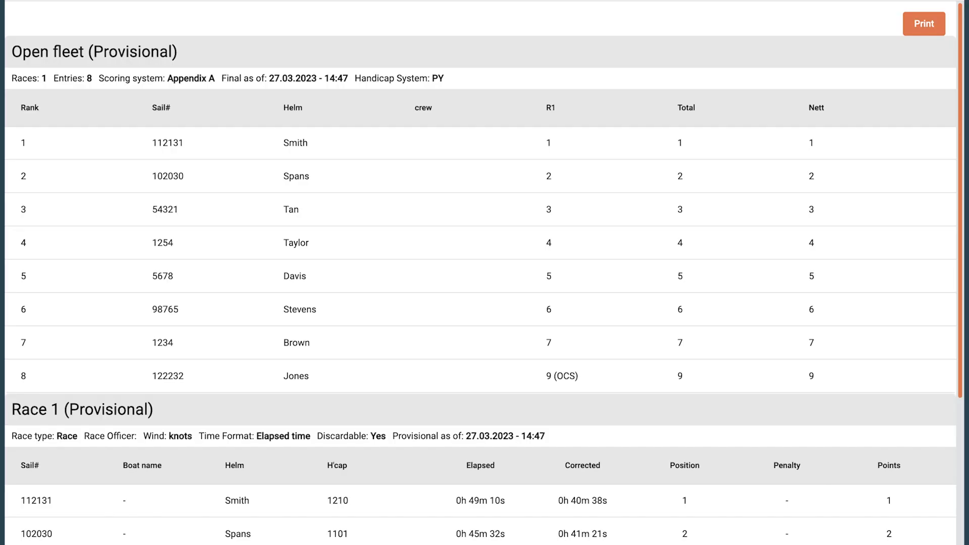
pyautogui.moveTo(959, 26)
pyautogui.mouseDown()
pyautogui.moveTo(956, 263)
pyautogui.moveTo(953, 12)
pyautogui.mouseUp()
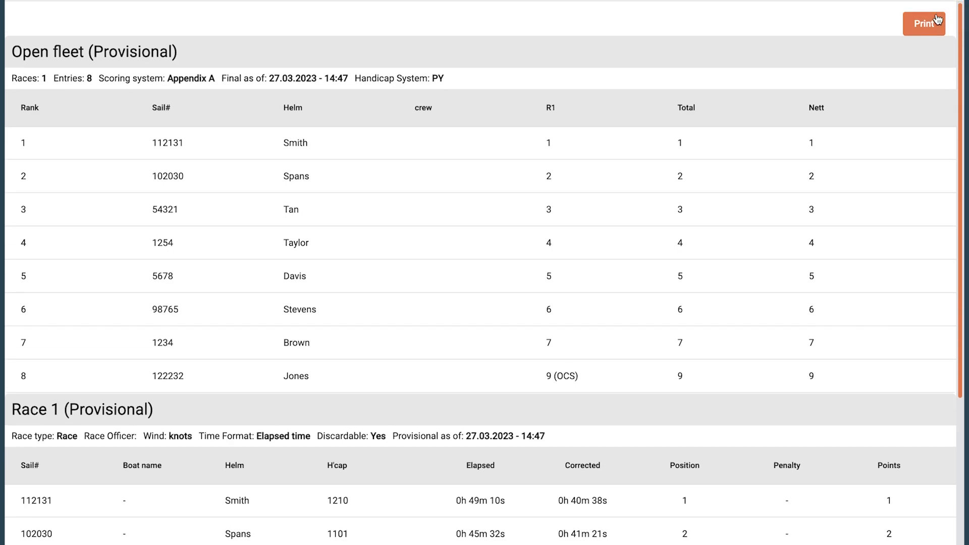